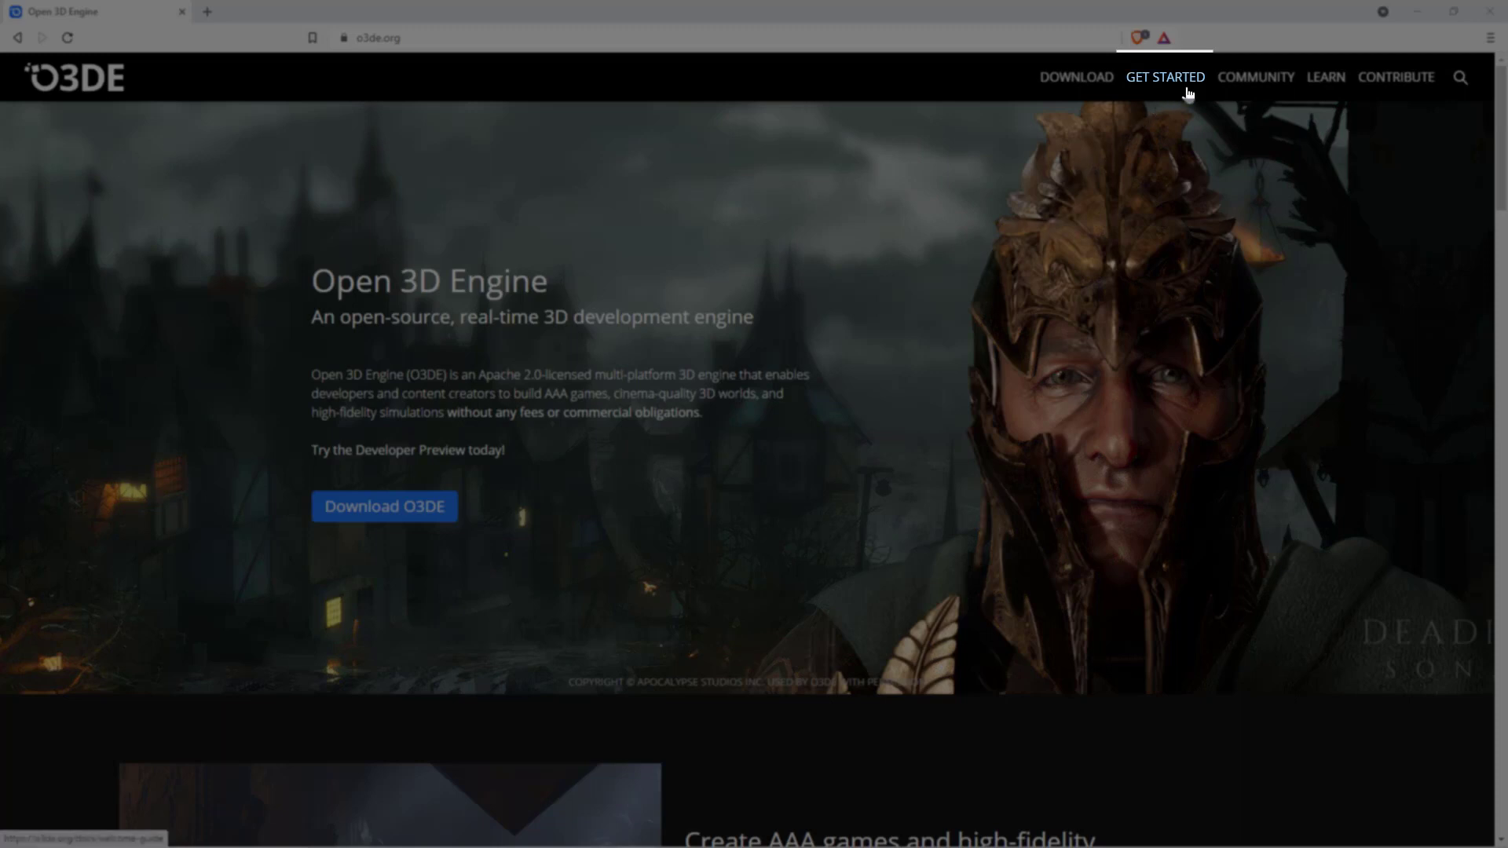
- Open the Get Started documentation and view the System Requirements page down to the software prerequisites
{"action": "left_click", "coordinate": [1187, 88]}
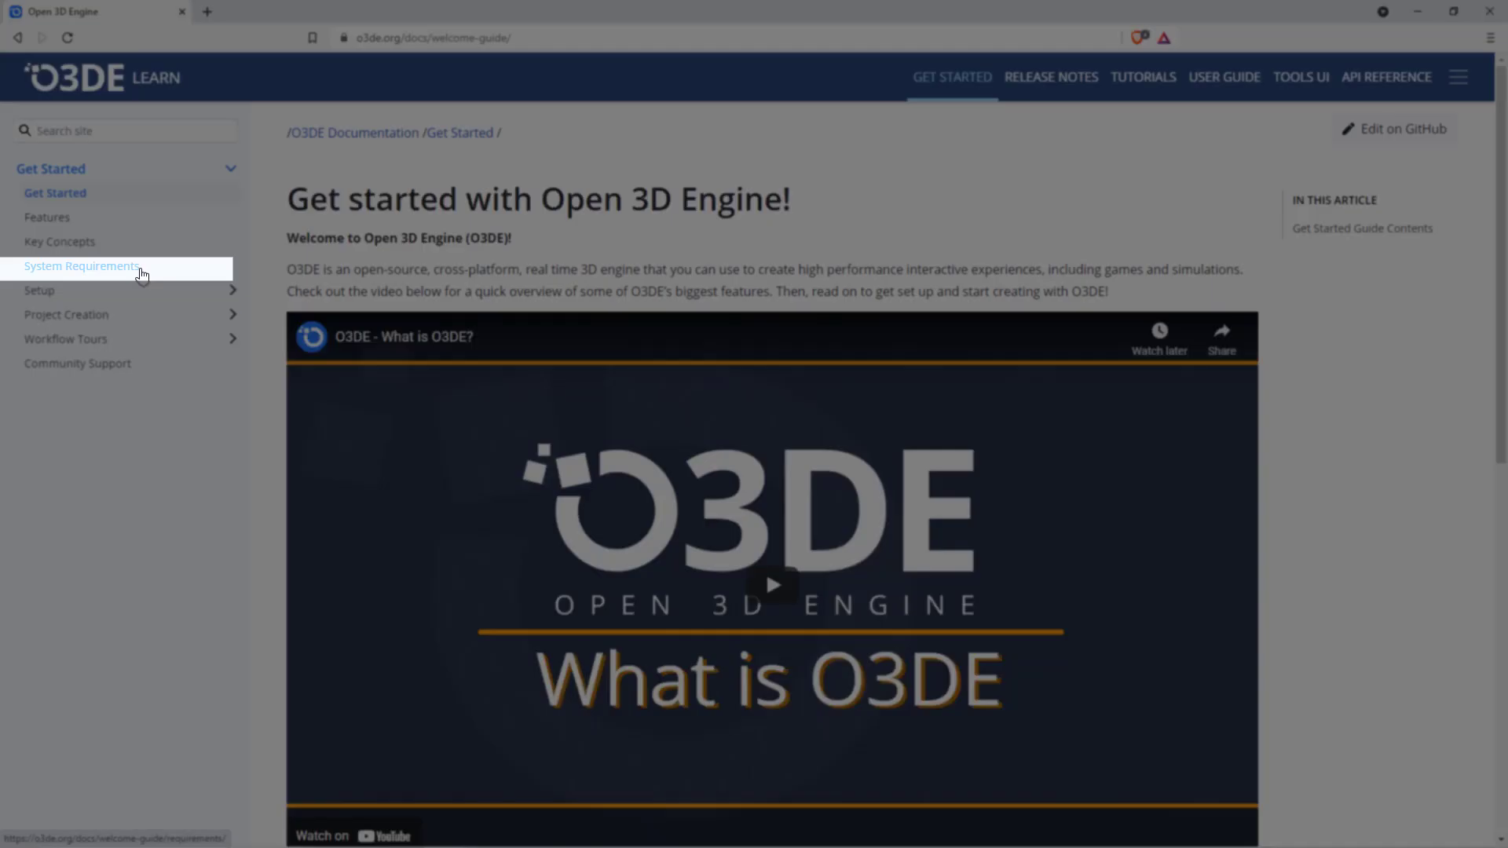
{"action": "left_click", "coordinate": [142, 274]}
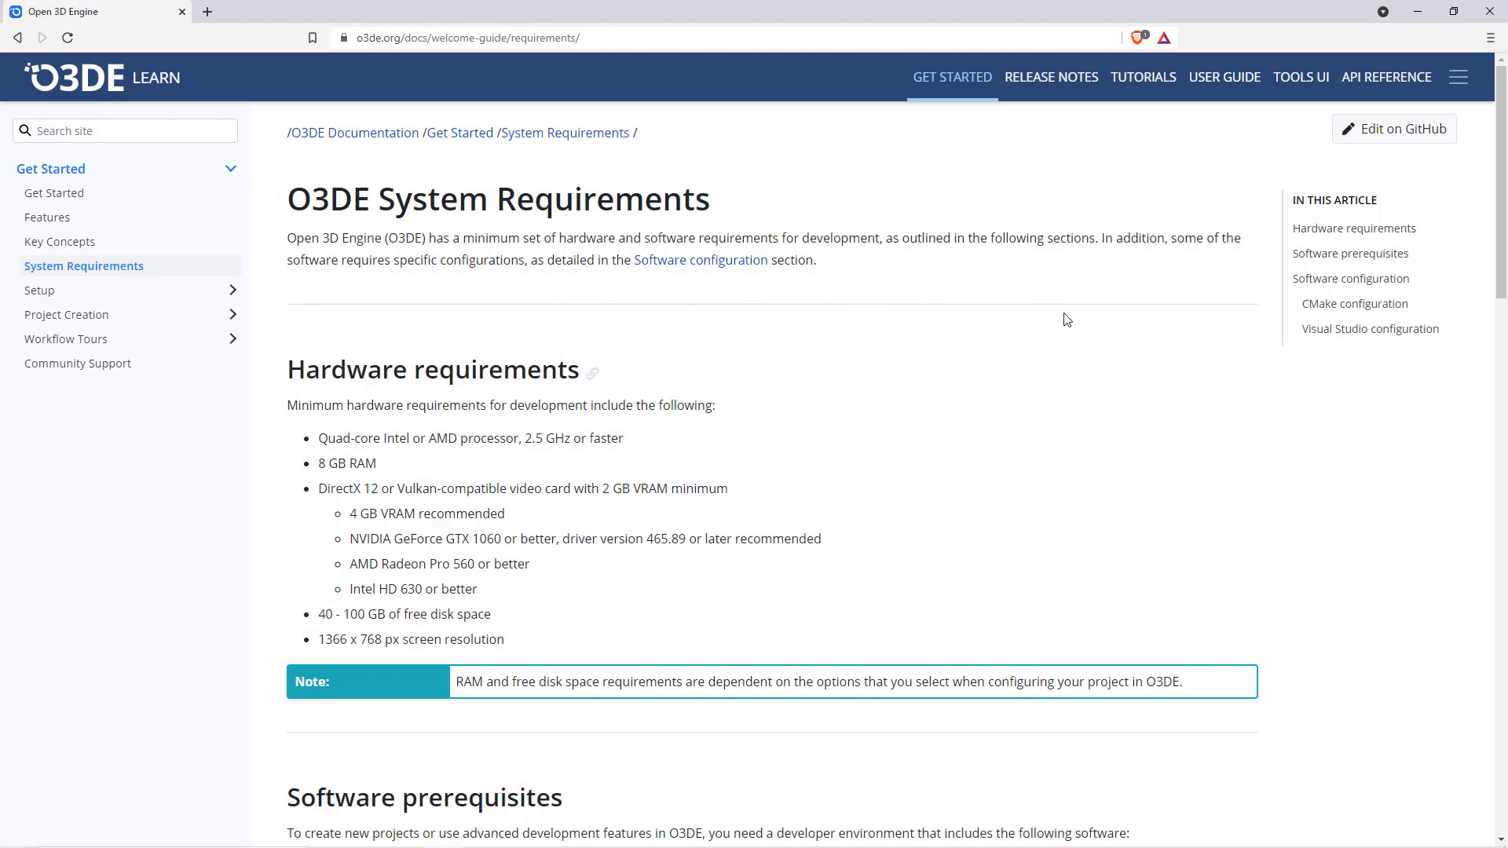
{"action": "scroll", "coordinate": [1066, 320], "scroll_direction": "down", "scroll_amount": 6}
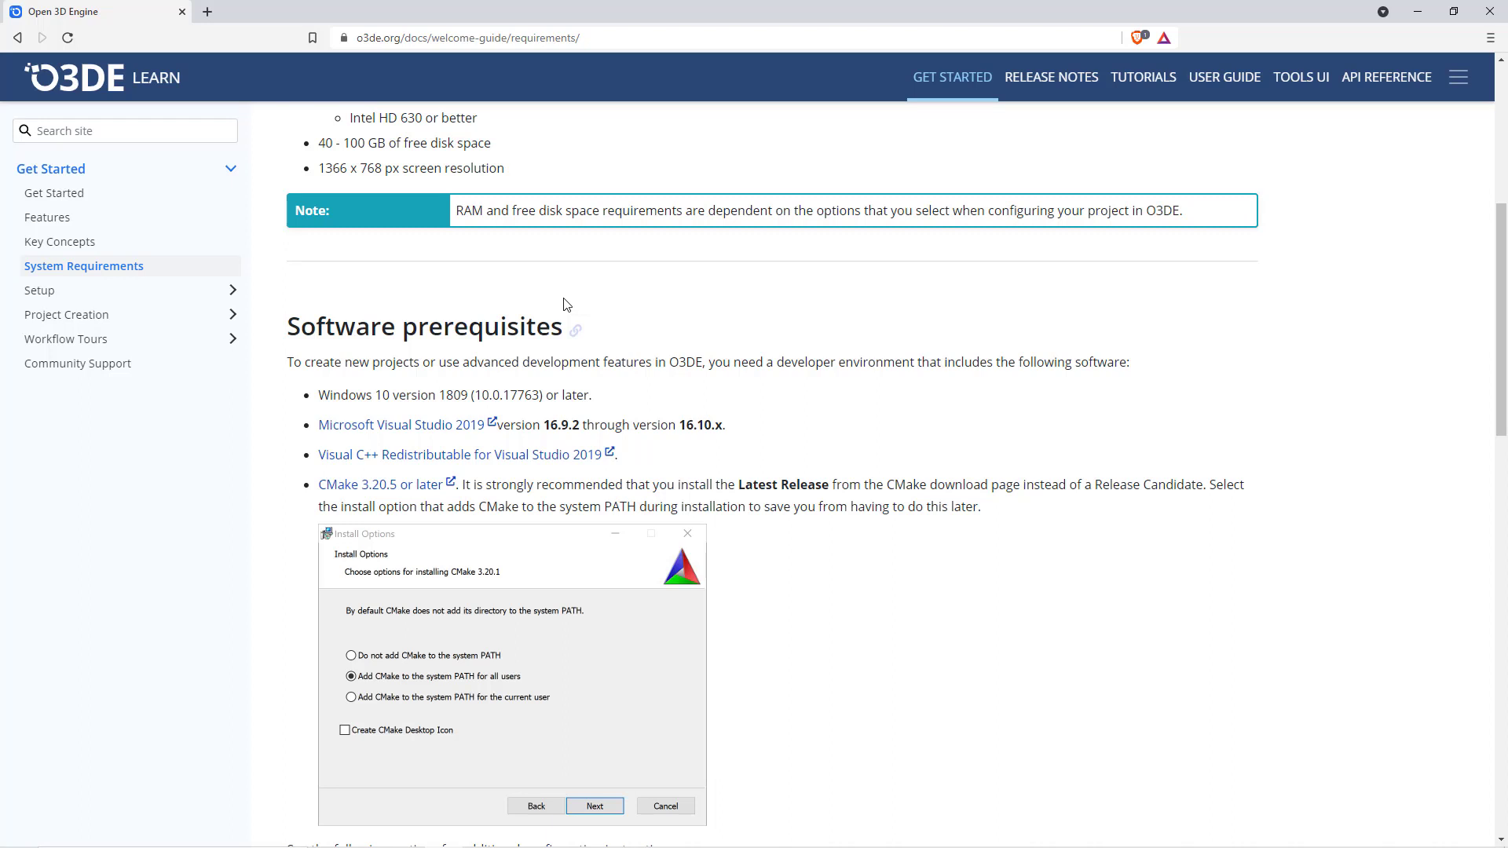
- Open the "Setting up O3DE from GitHub" setup guide and view its Prerequisites section
{"action": "left_click", "coordinate": [49, 297]}
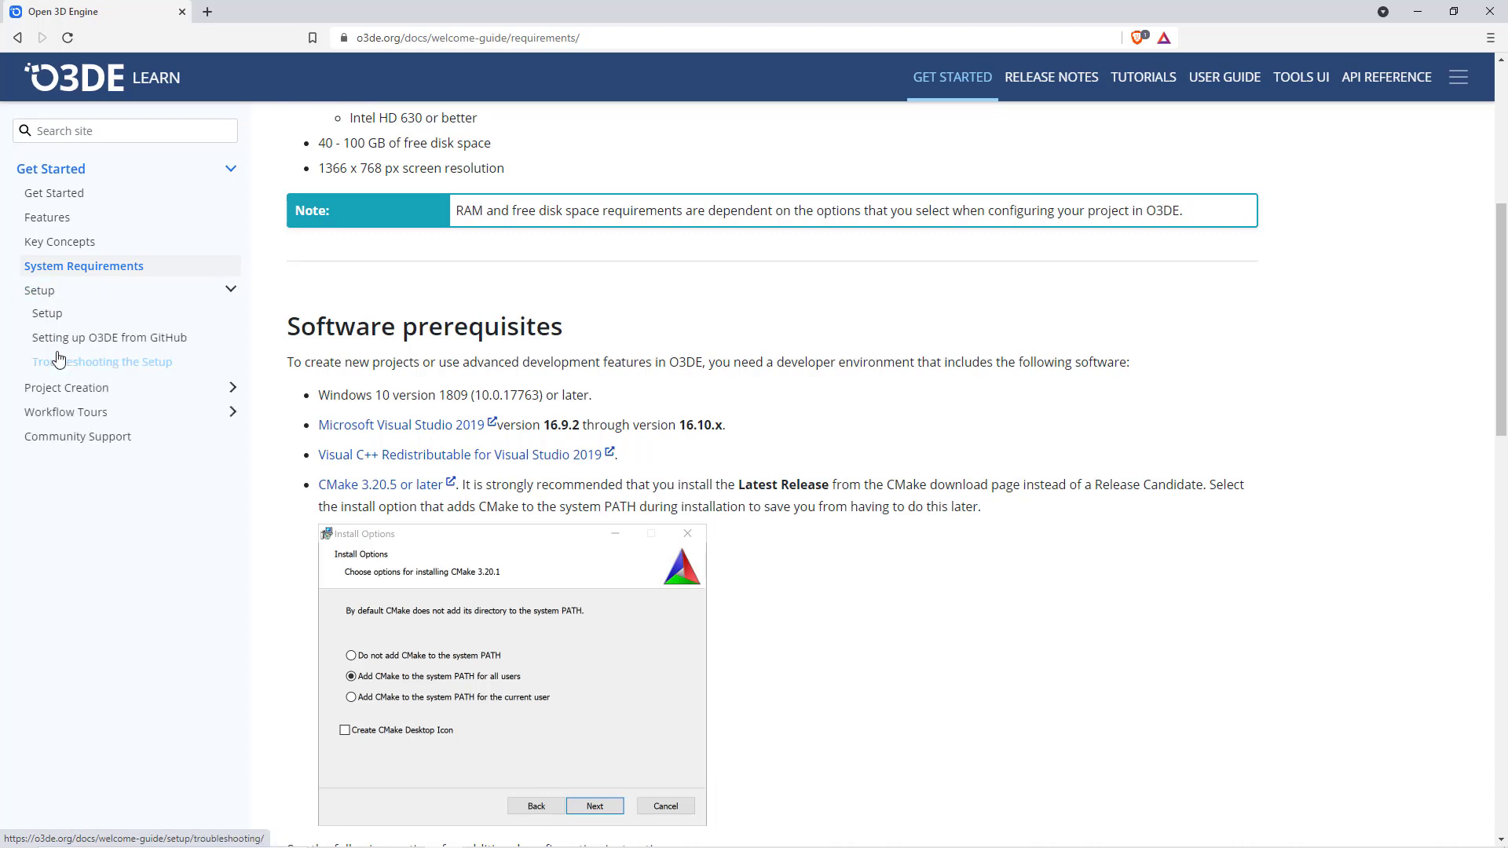
{"action": "left_click", "coordinate": [186, 347]}
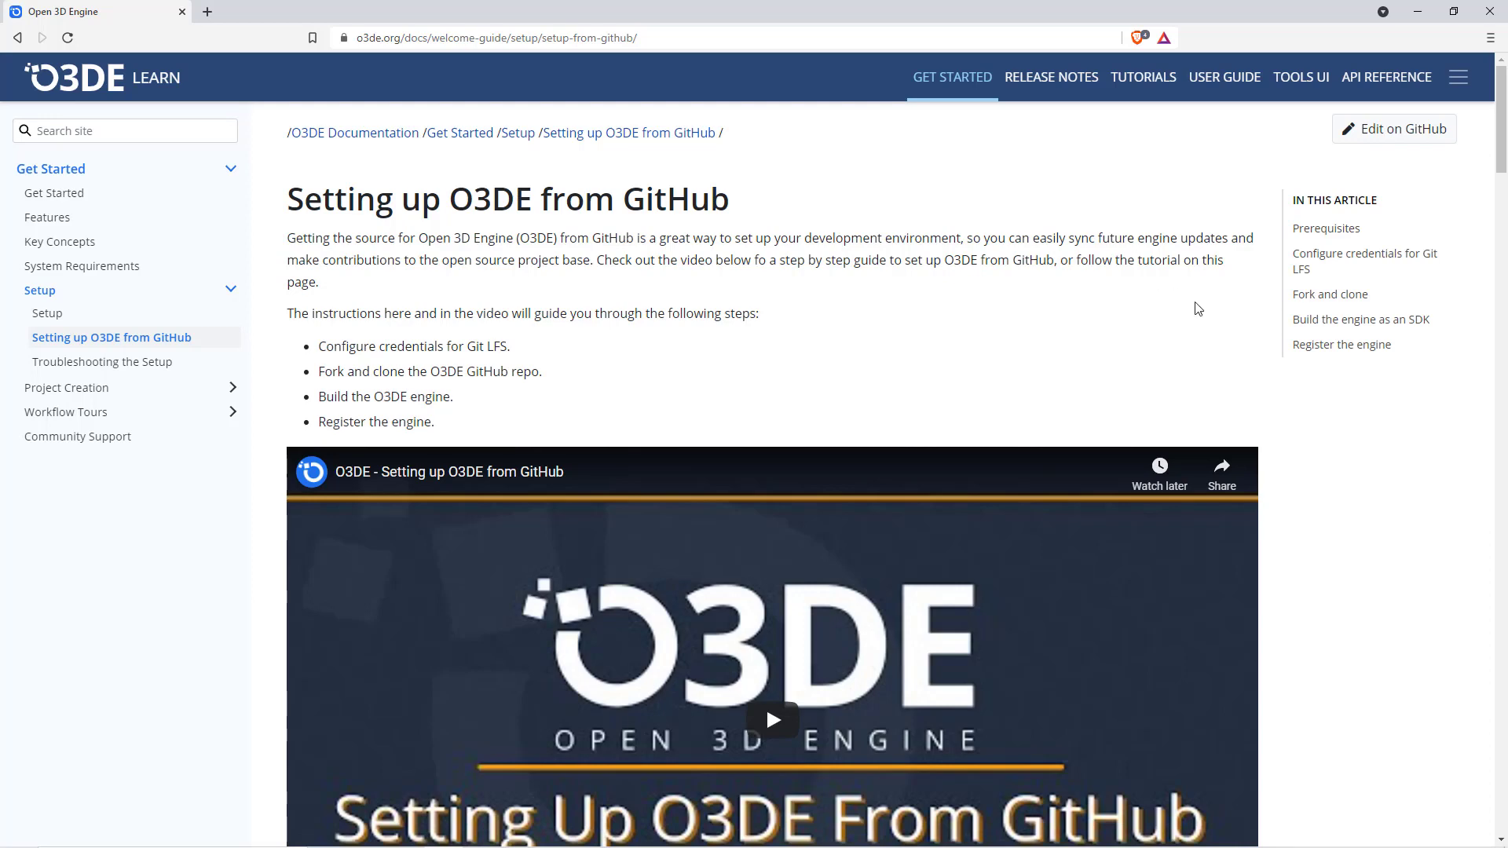
{"action": "scroll", "coordinate": [1289, 322], "scroll_direction": "down", "scroll_amount": 5}
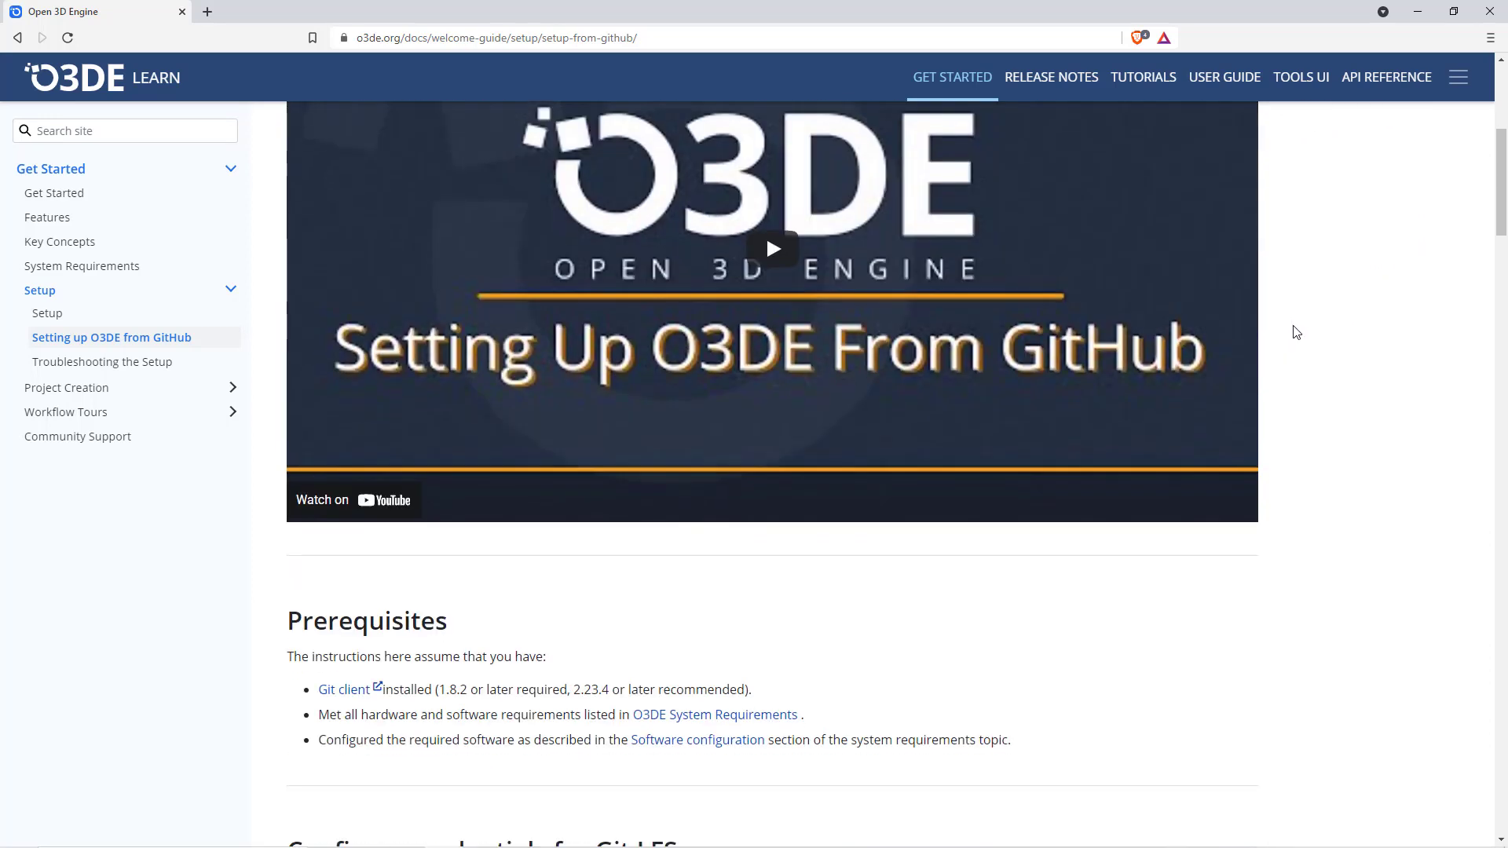
{"action": "scroll", "coordinate": [1297, 332], "scroll_direction": "down", "scroll_amount": 4}
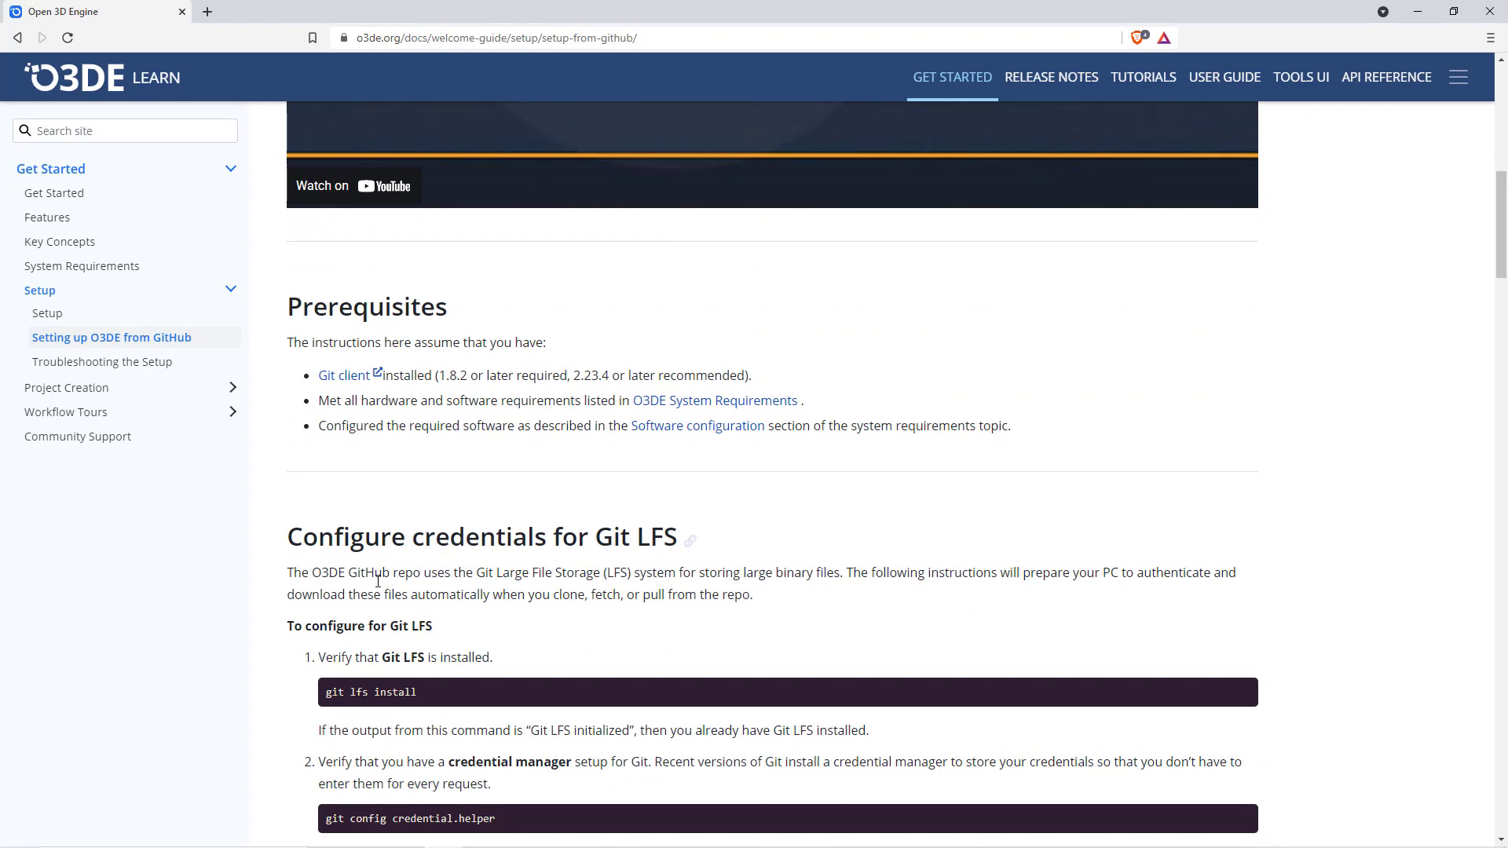
- Download the Git for Windows installer to the Downloads folder from the Git client prerequisite link and proceed past the license in its setup
{"action": "right_click", "coordinate": [344, 383]}
{"action": "left_click", "coordinate": [409, 297]}
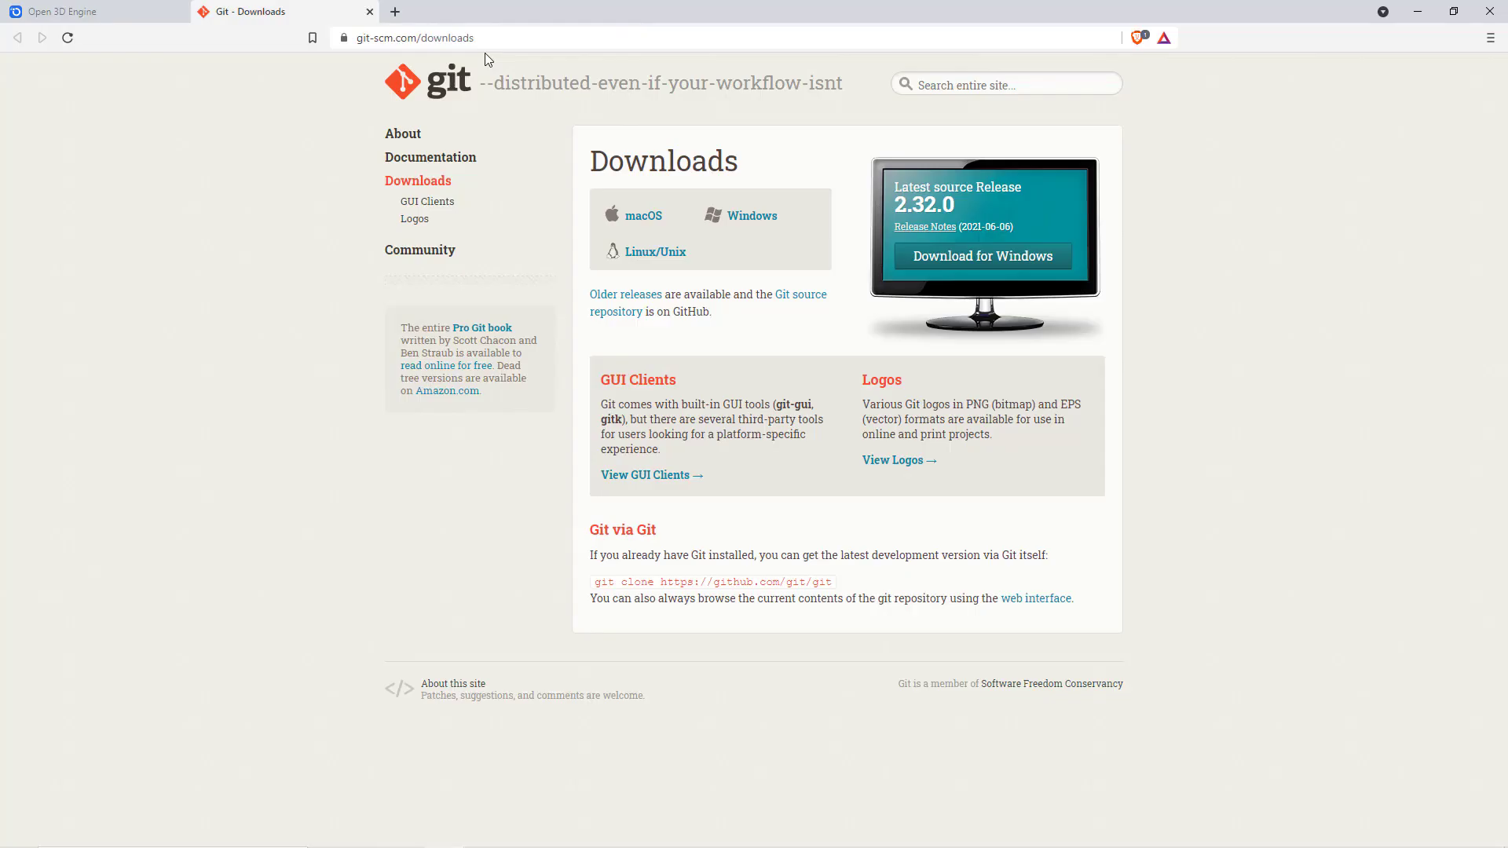
{"action": "left_click", "coordinate": [752, 219]}
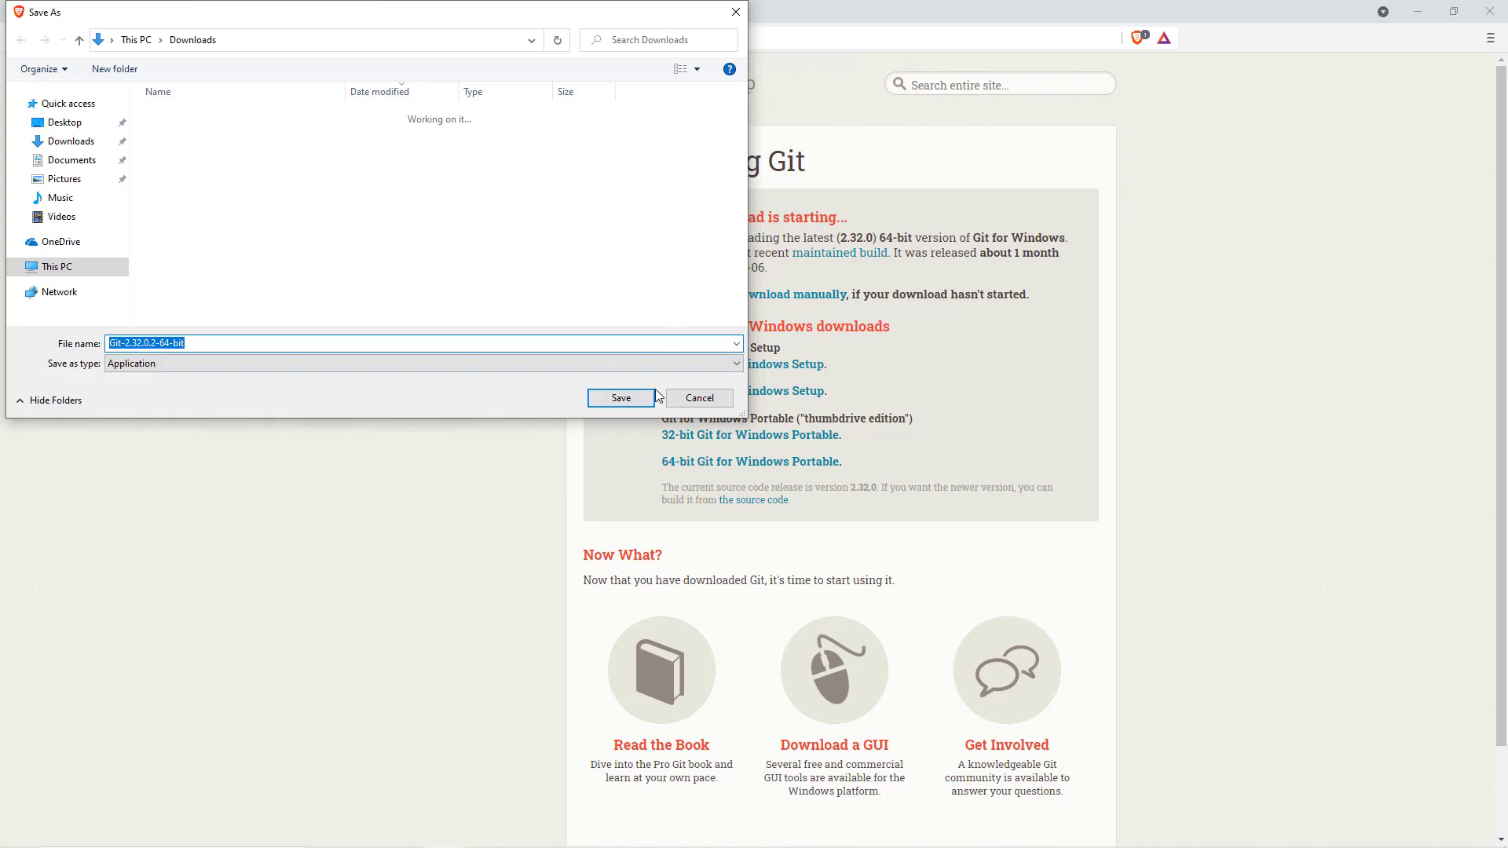
{"action": "left_click", "coordinate": [616, 398]}
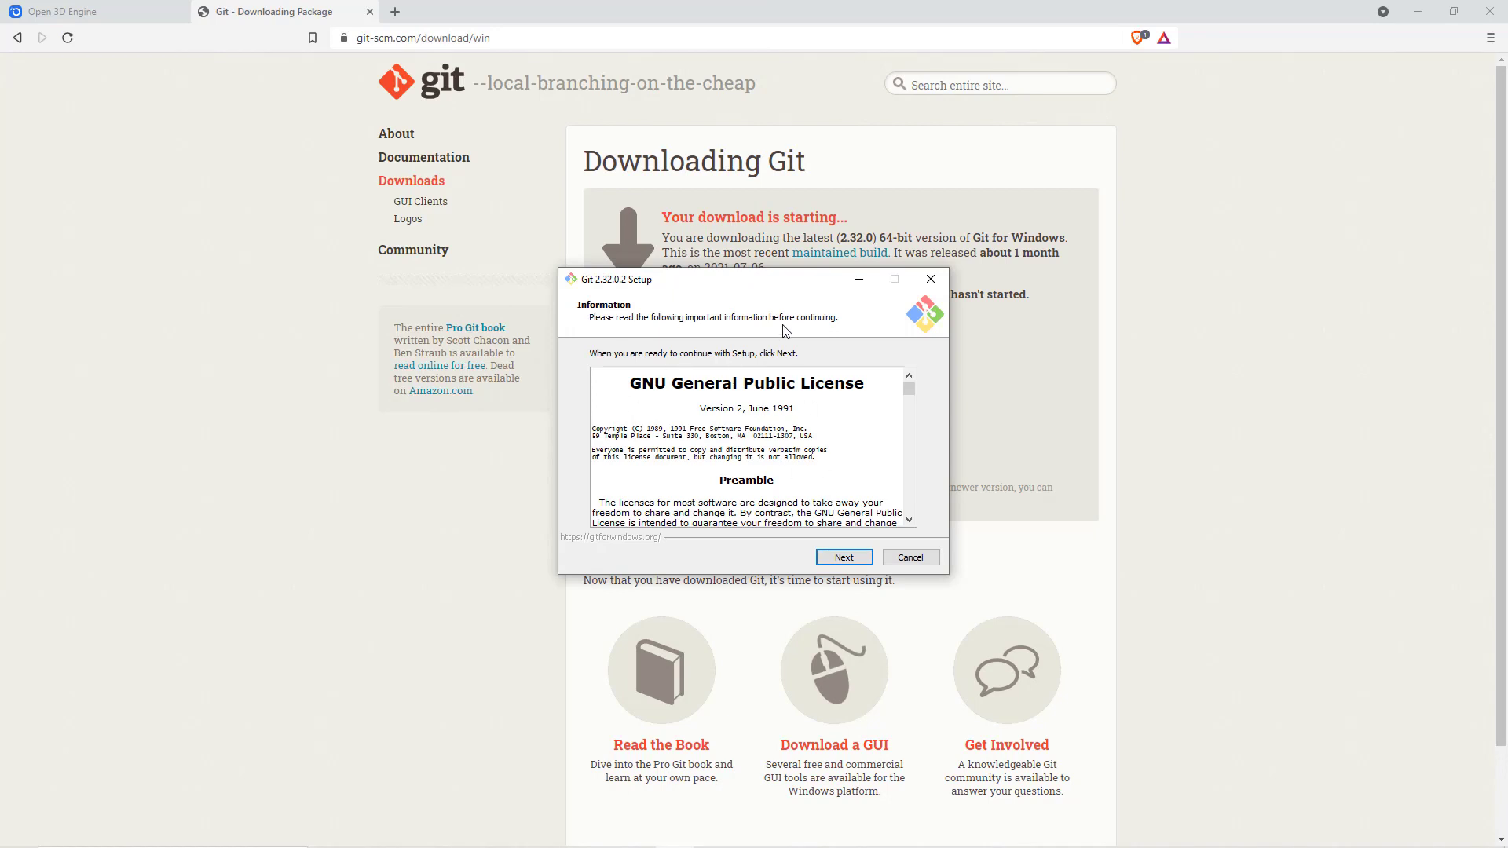
{"action": "left_click", "coordinate": [844, 558]}
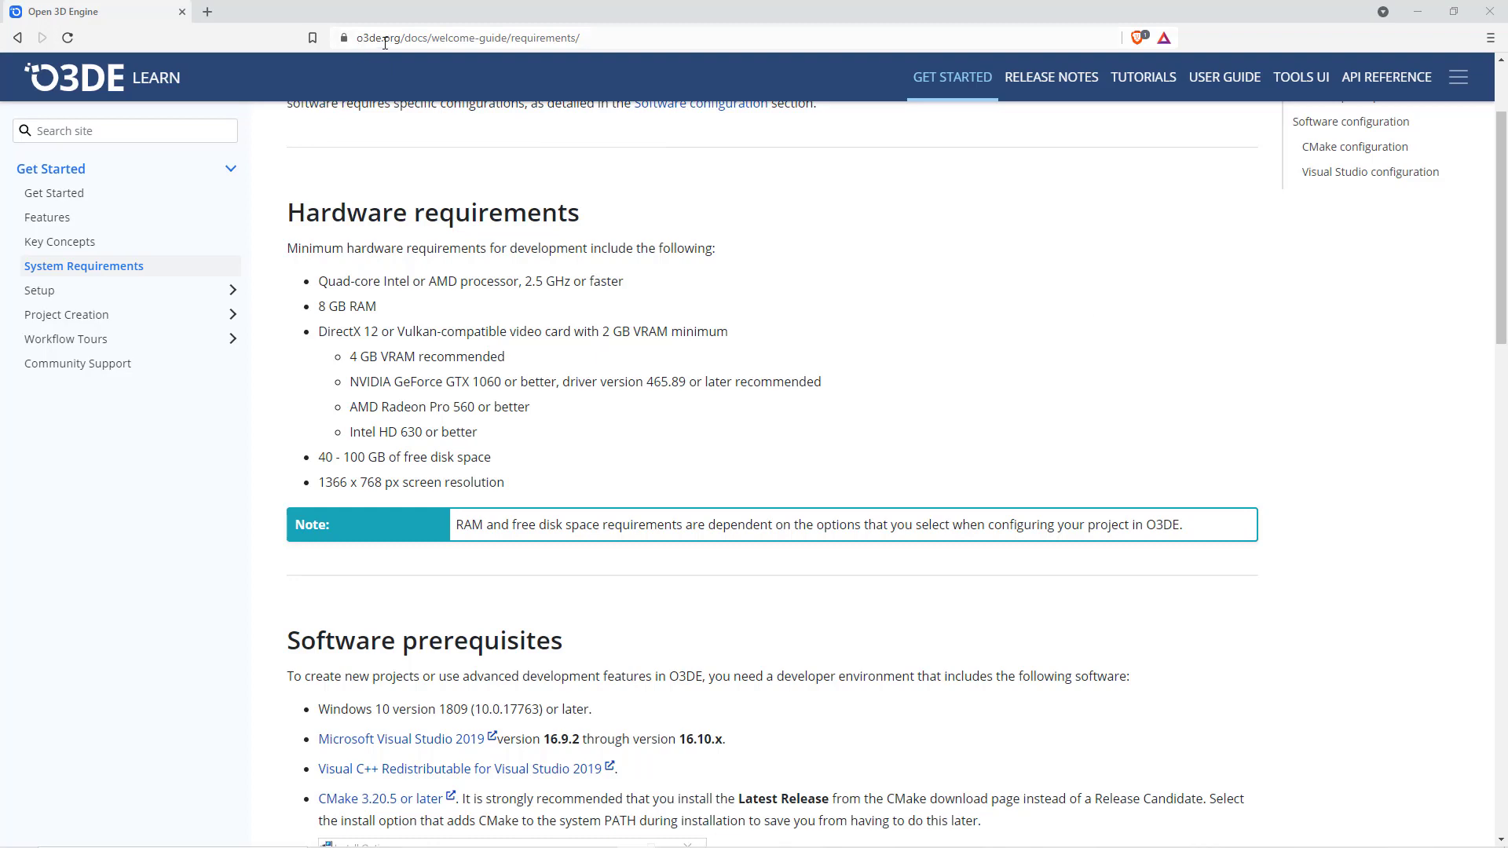
- Go to the O3DE software prerequisites and open the Microsoft Visual Studio 2019 download page in a new tab
{"action": "left_click", "coordinate": [102, 271]}
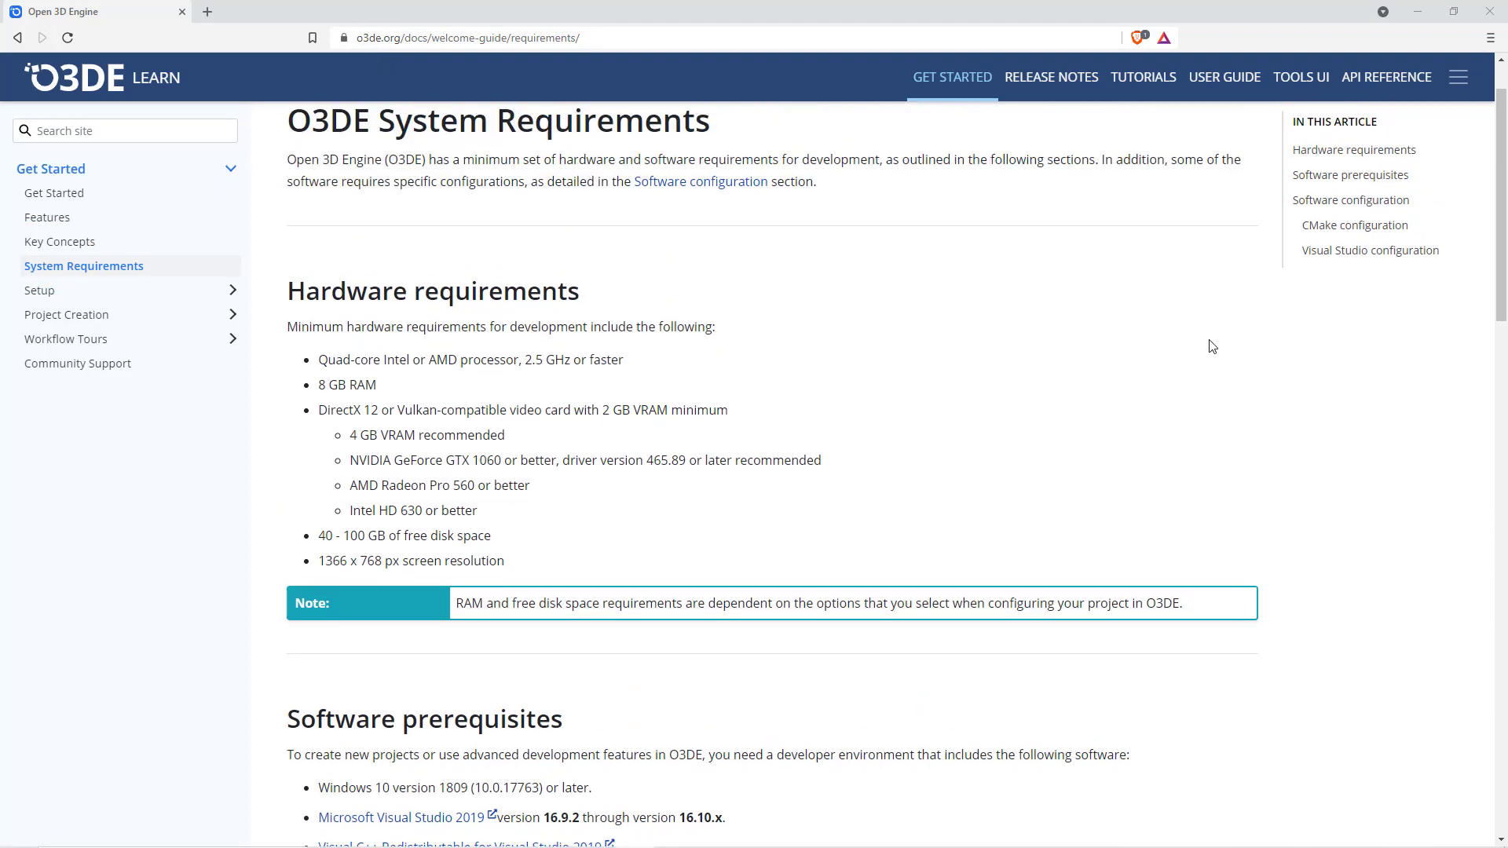
{"action": "scroll", "coordinate": [1212, 343], "scroll_direction": "down", "scroll_amount": 2}
{"action": "scroll", "coordinate": [1212, 347], "scroll_direction": "down", "scroll_amount": 2}
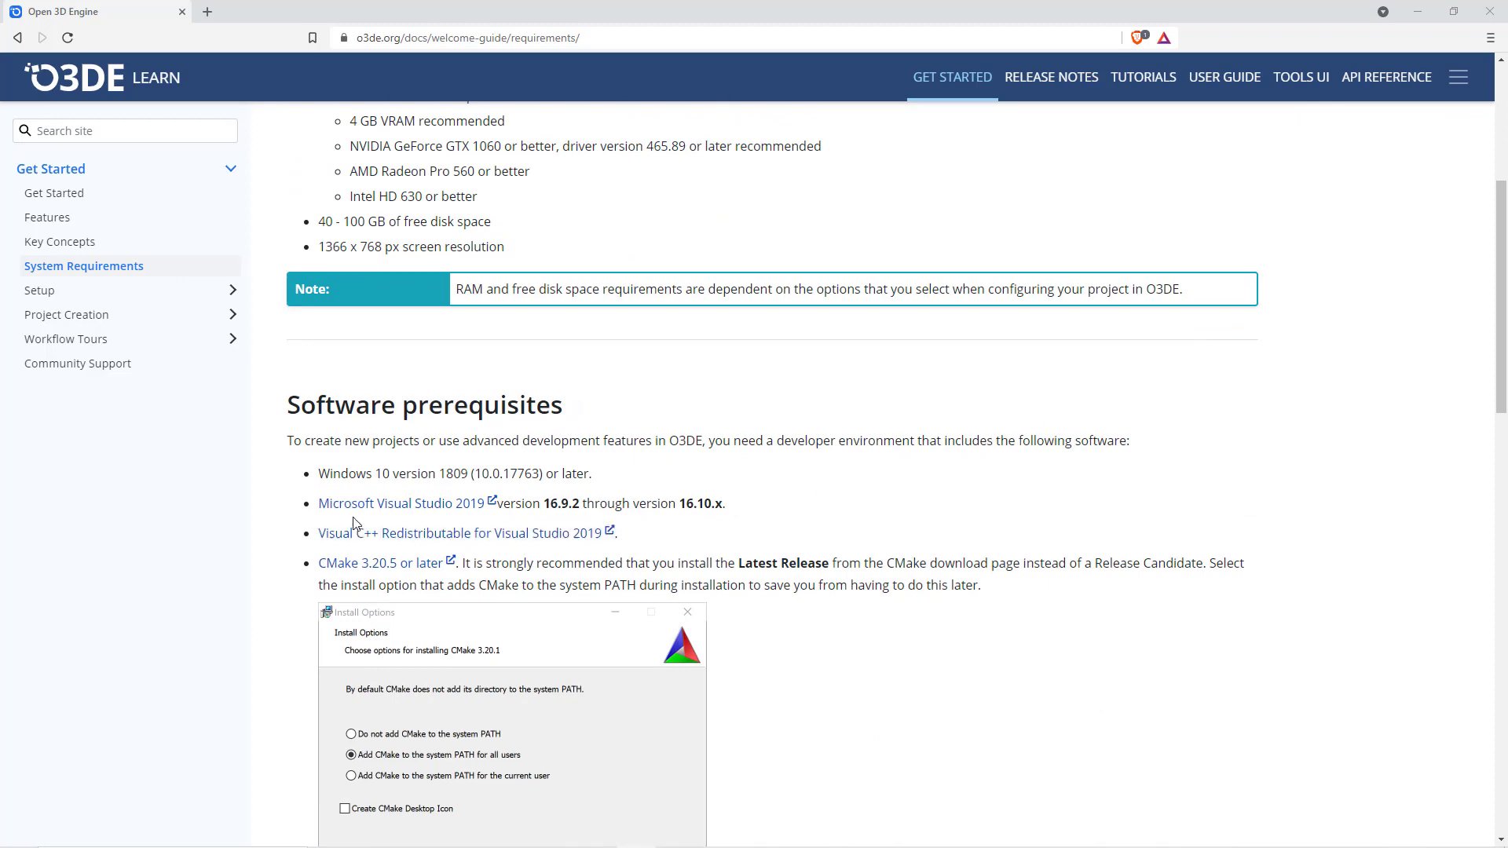
{"action": "right_click", "coordinate": [417, 509]}
{"action": "left_click", "coordinate": [452, 514]}
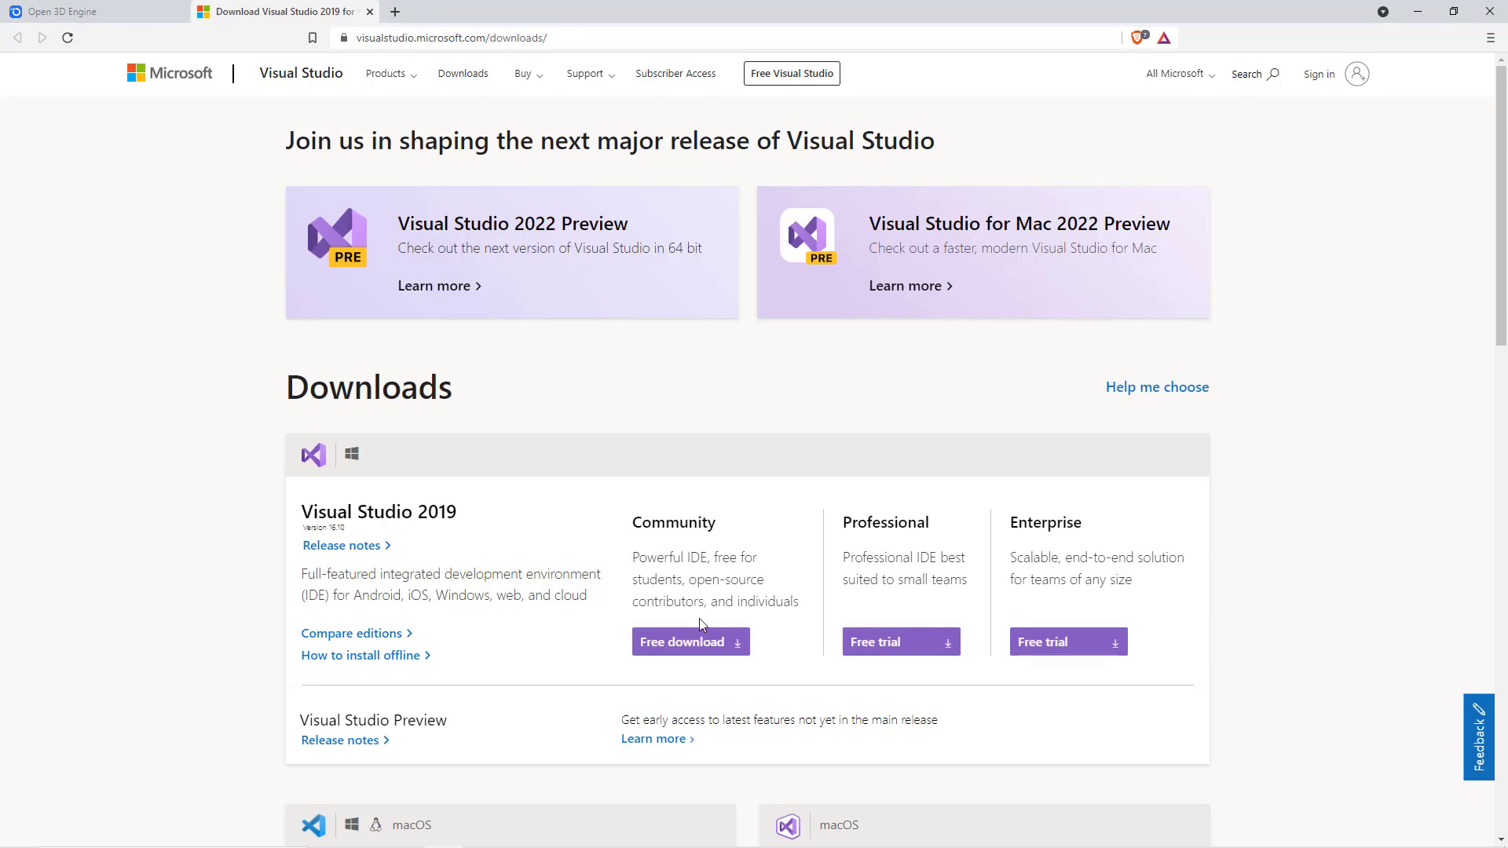
- Download the Visual Studio 2019 Community installer as vs_Community and continue its setup to the workload selection
{"action": "left_click", "coordinate": [690, 643]}
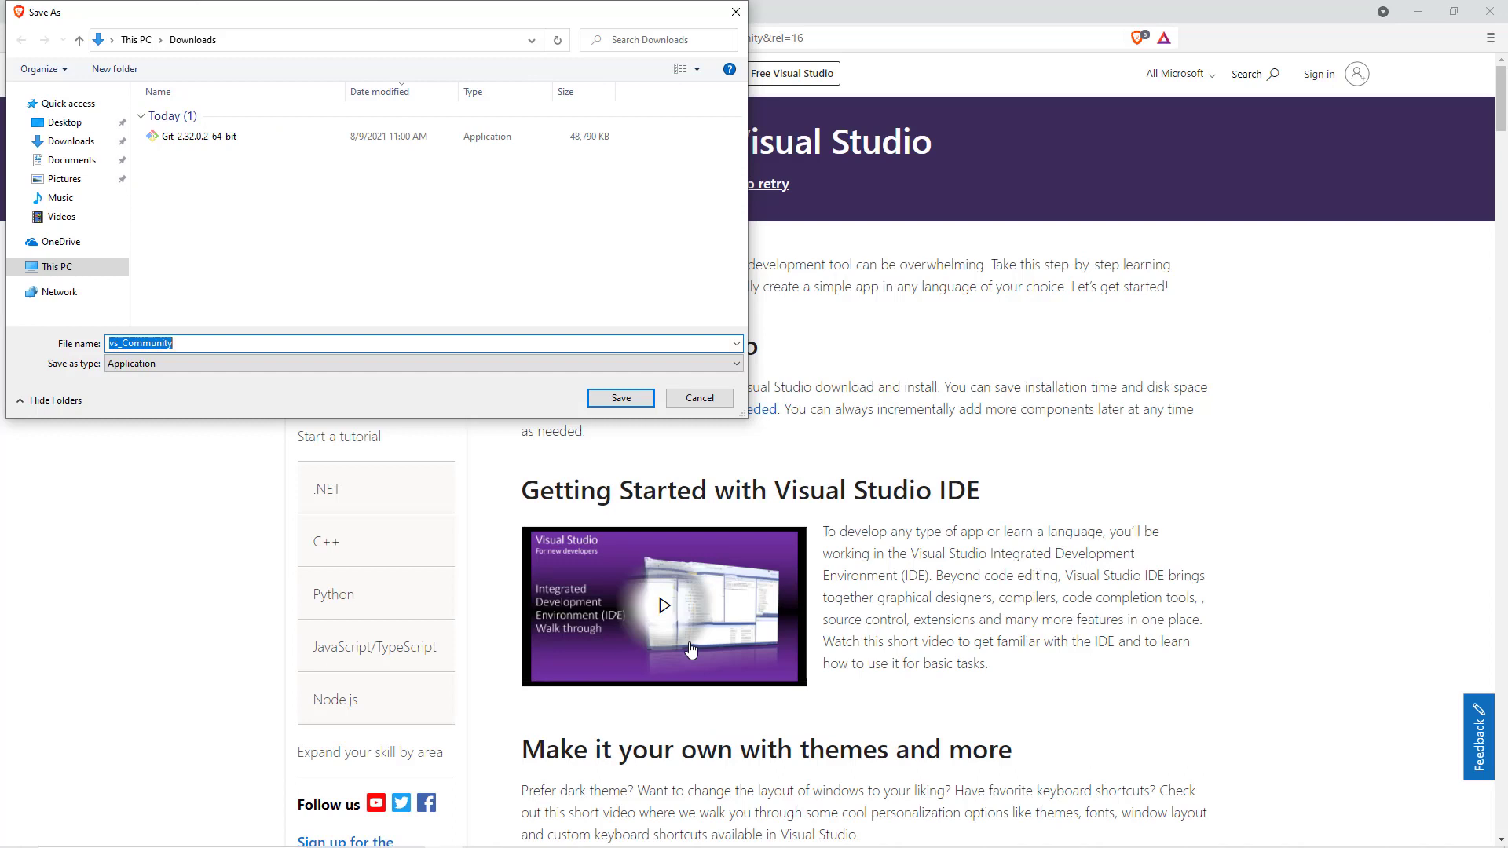
{"action": "left_click", "coordinate": [621, 398]}
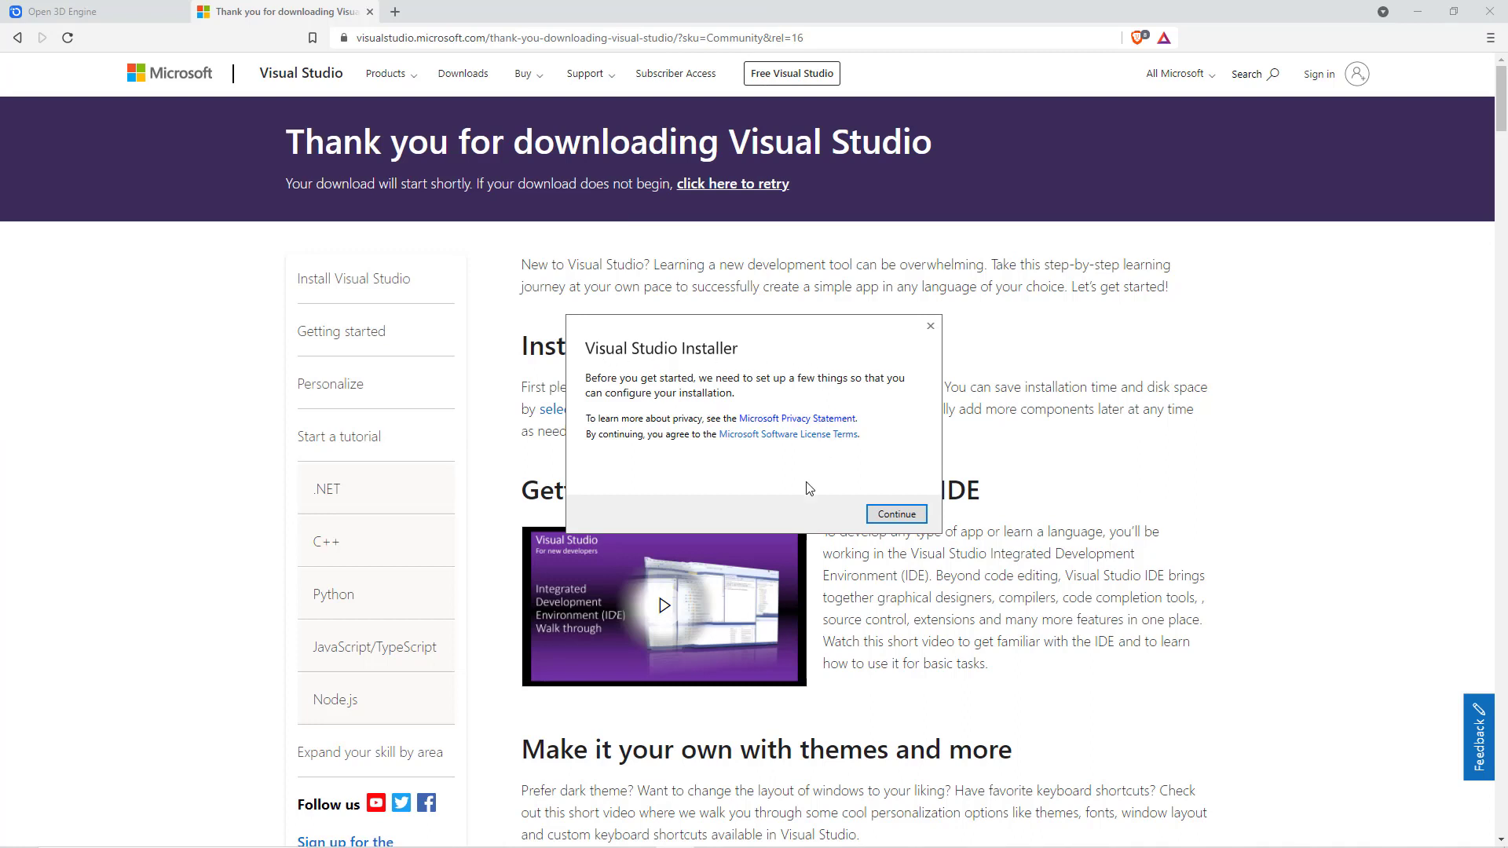
{"action": "left_click", "coordinate": [898, 516]}
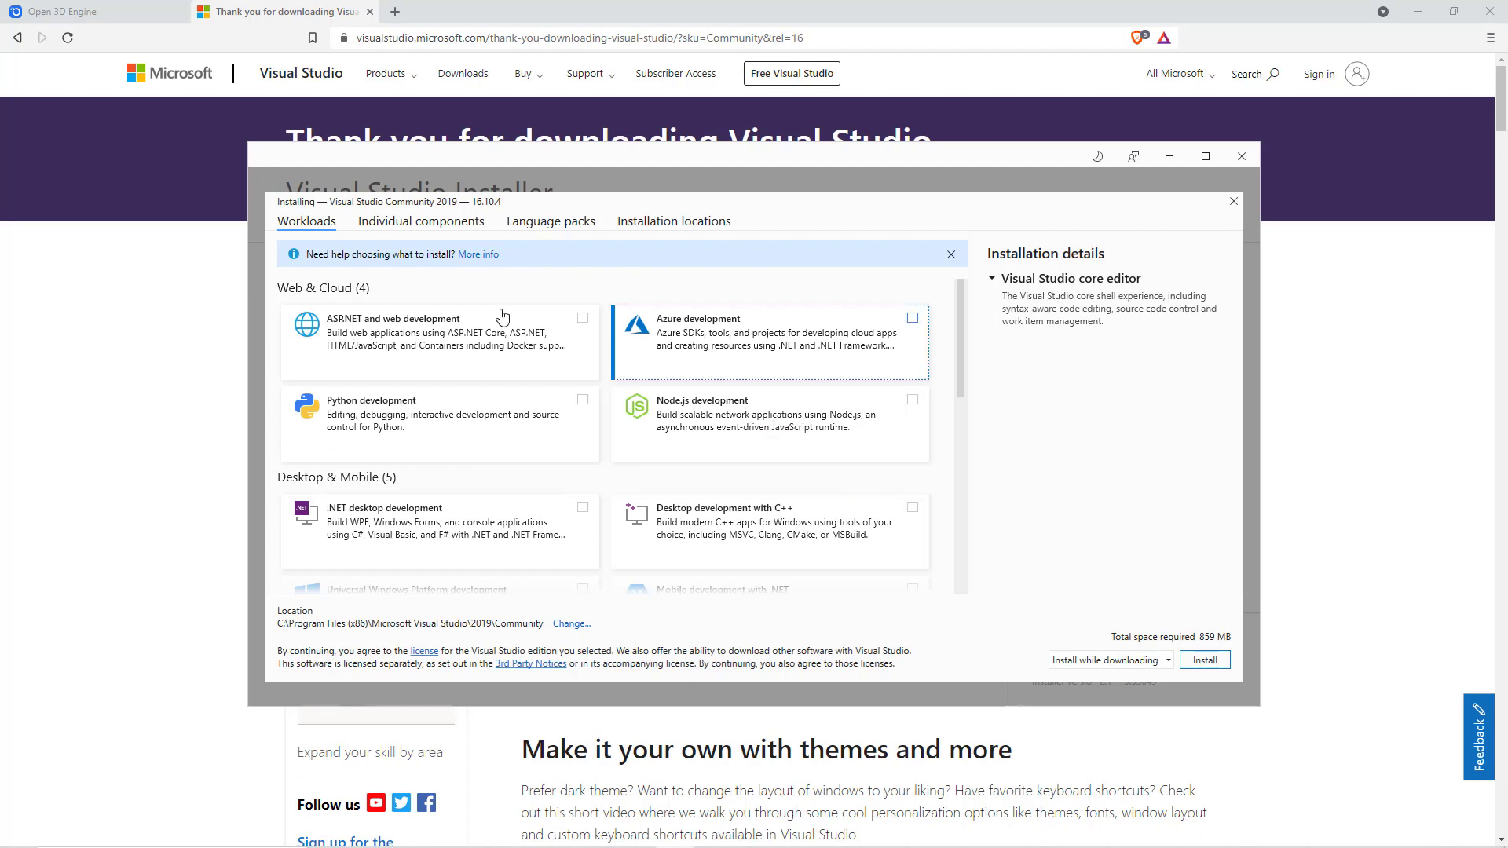
{"action": "left_click_drag", "start_coordinate": [569, 157], "coordinate": [639, 174]}
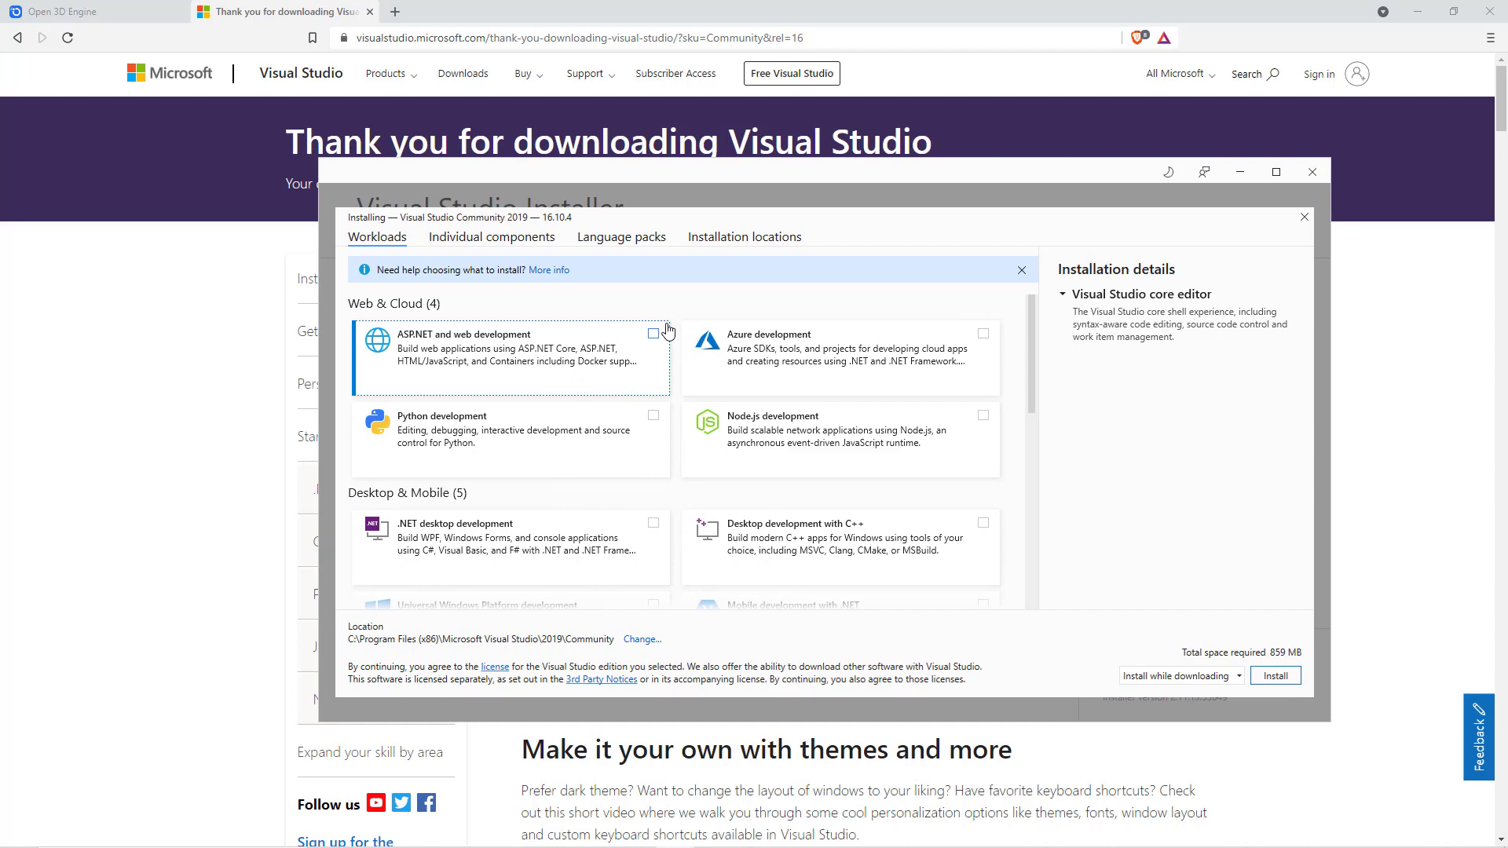
- Return to the O3DE System Requirements page and view the Visual Studio configuration instructions
{"action": "left_click", "coordinate": [106, 9]}
{"action": "scroll", "coordinate": [953, 387], "scroll_direction": "down", "scroll_amount": 3}
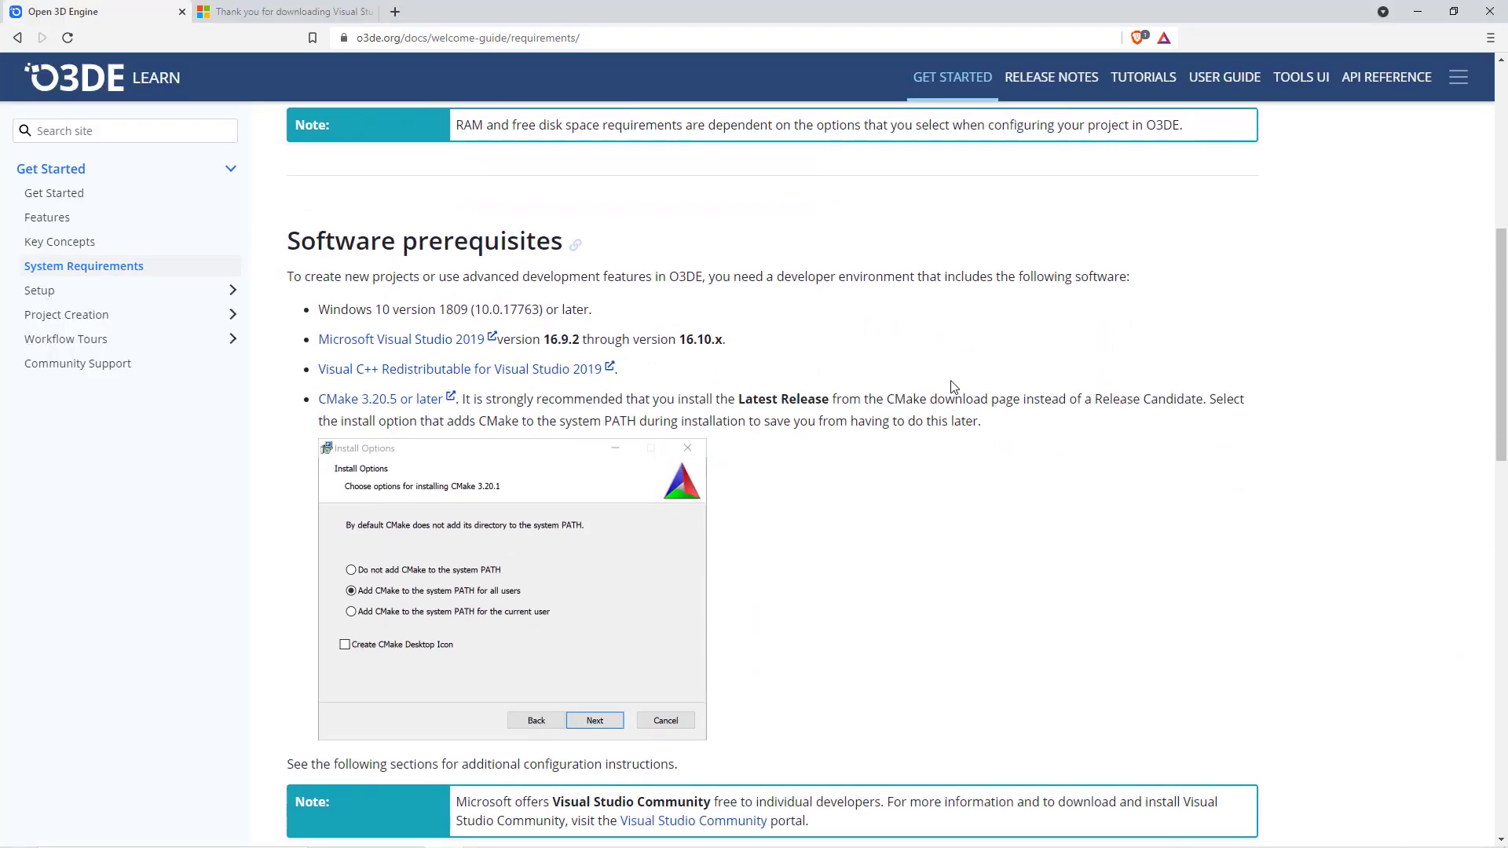
{"action": "scroll", "coordinate": [953, 387], "scroll_direction": "down", "scroll_amount": 15}
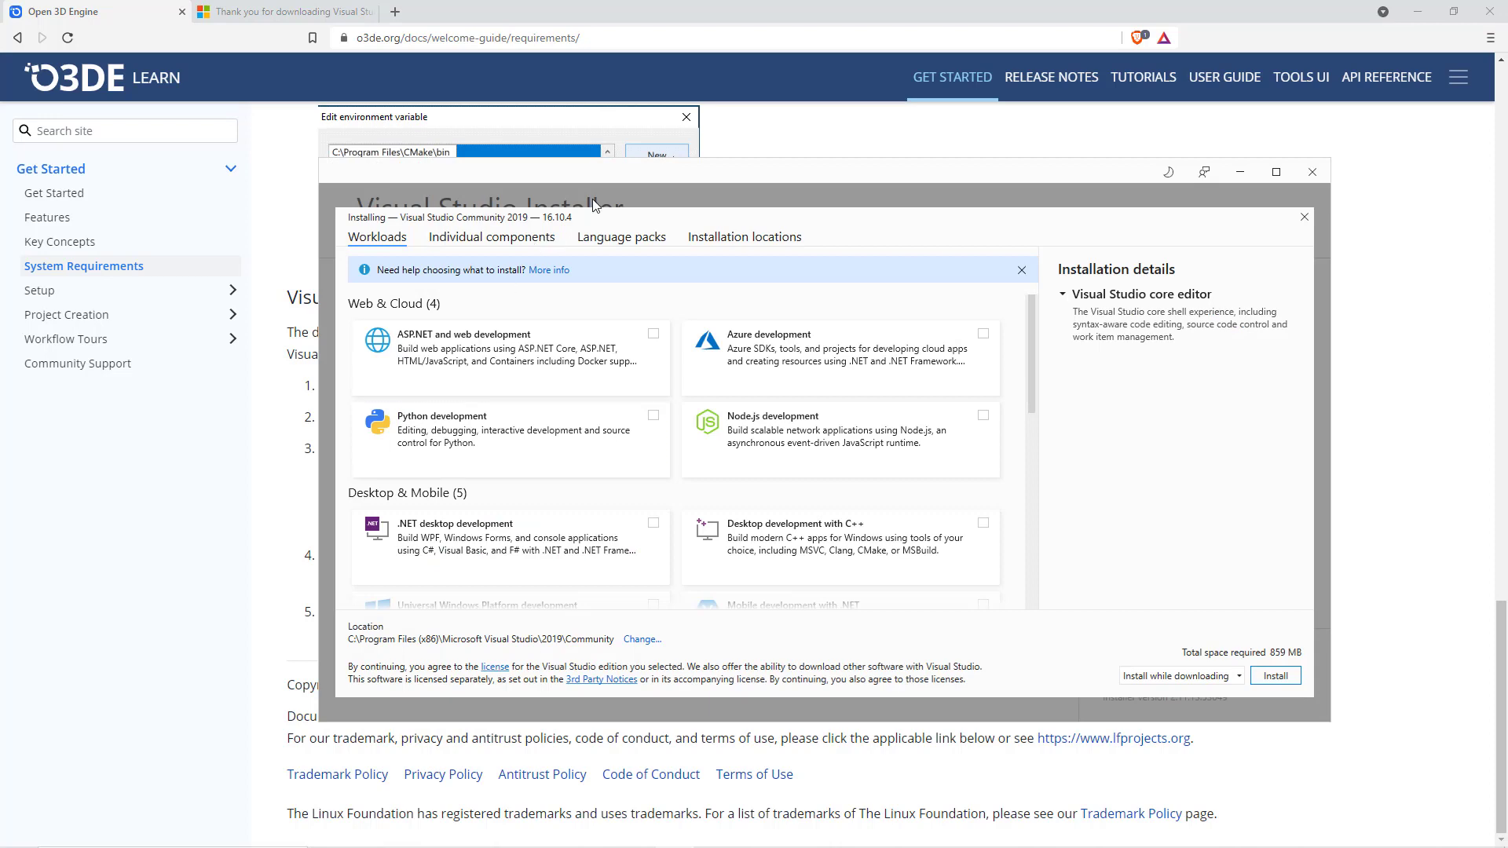
- Select the Game development with C++ workload in the Visual Studio Installer
{"action": "left_click_drag", "start_coordinate": [620, 191], "coordinate": [974, 158]}
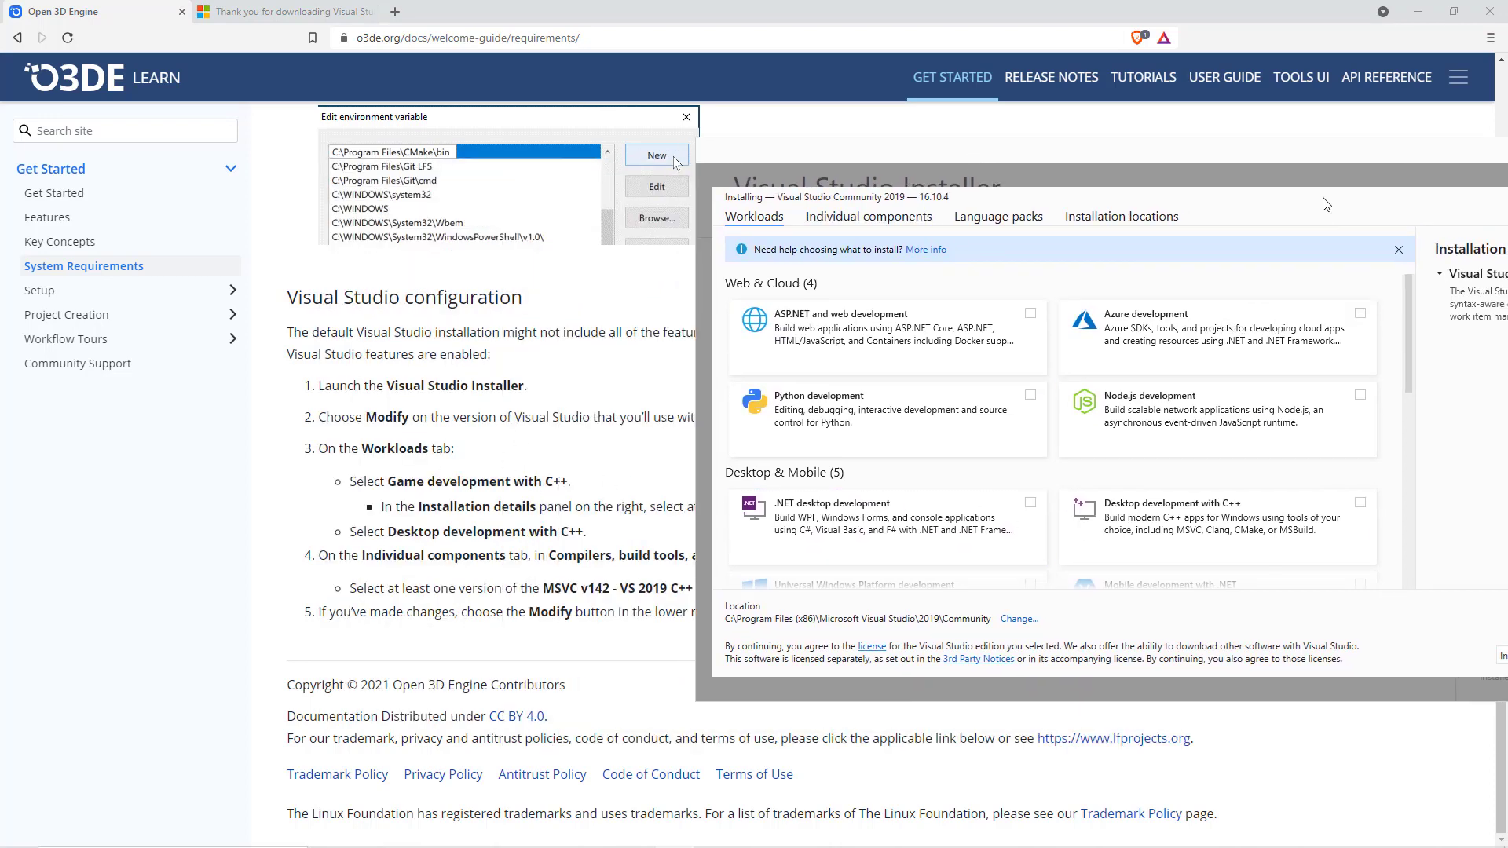
{"action": "left_click_drag", "start_coordinate": [1303, 149], "coordinate": [1010, 137]}
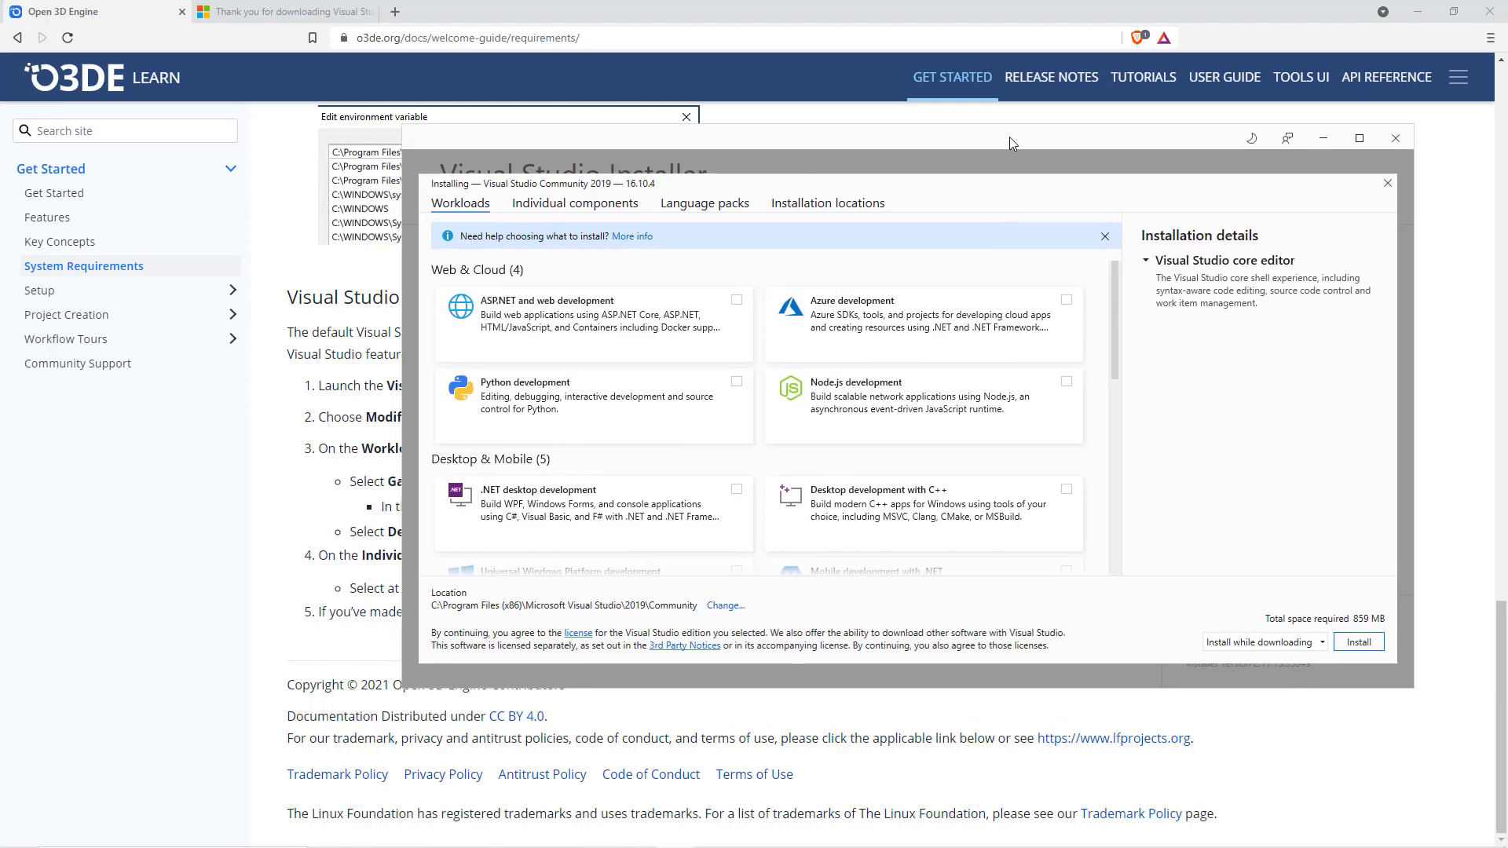
{"action": "scroll", "coordinate": [999, 339], "scroll_direction": "down", "scroll_amount": 4}
{"action": "scroll", "coordinate": [999, 339], "scroll_direction": "down", "scroll_amount": 3}
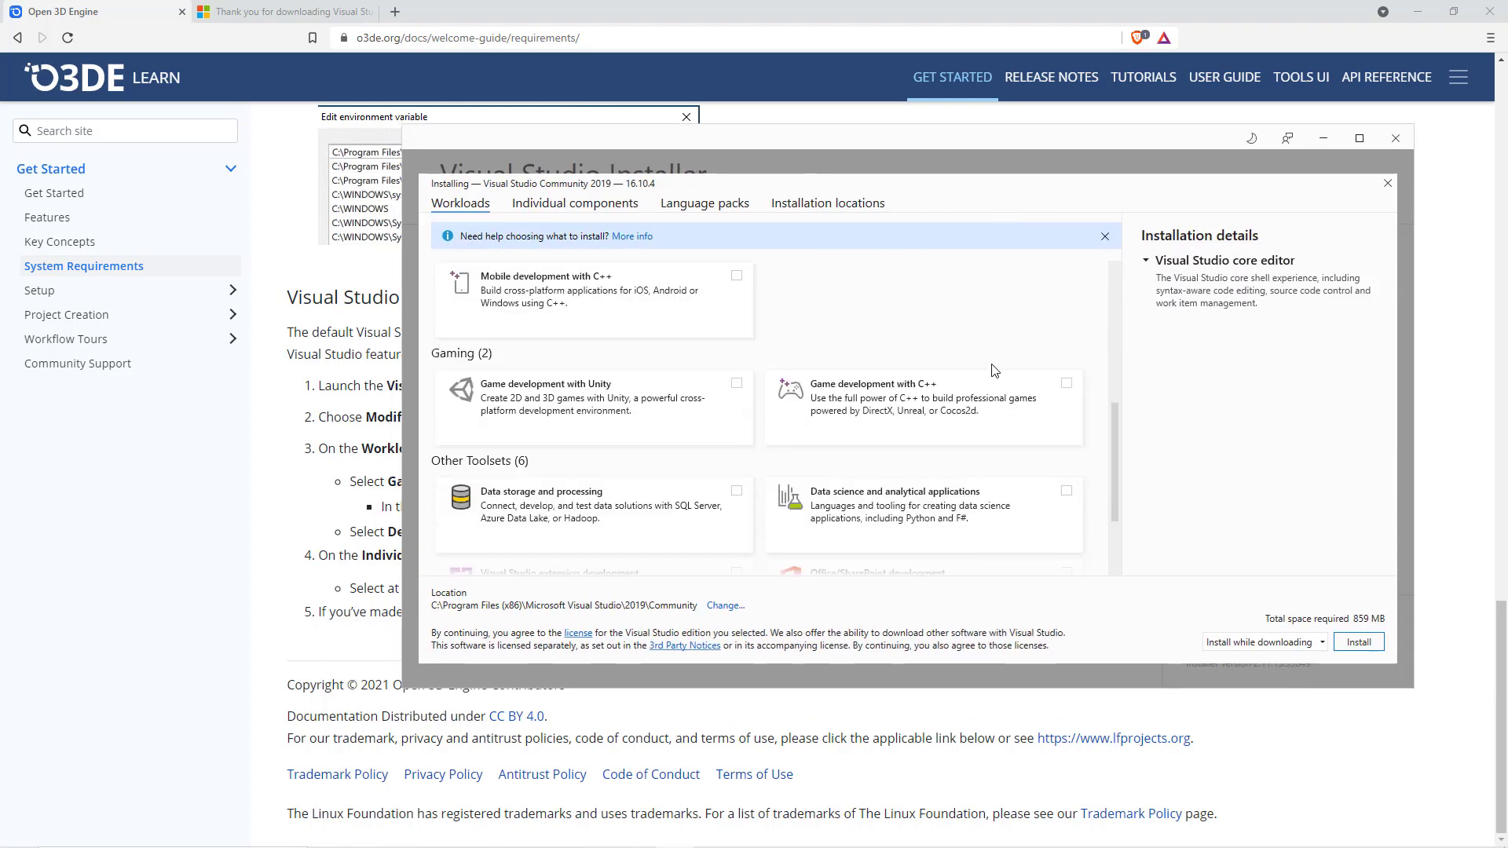
{"action": "left_click", "coordinate": [1081, 383]}
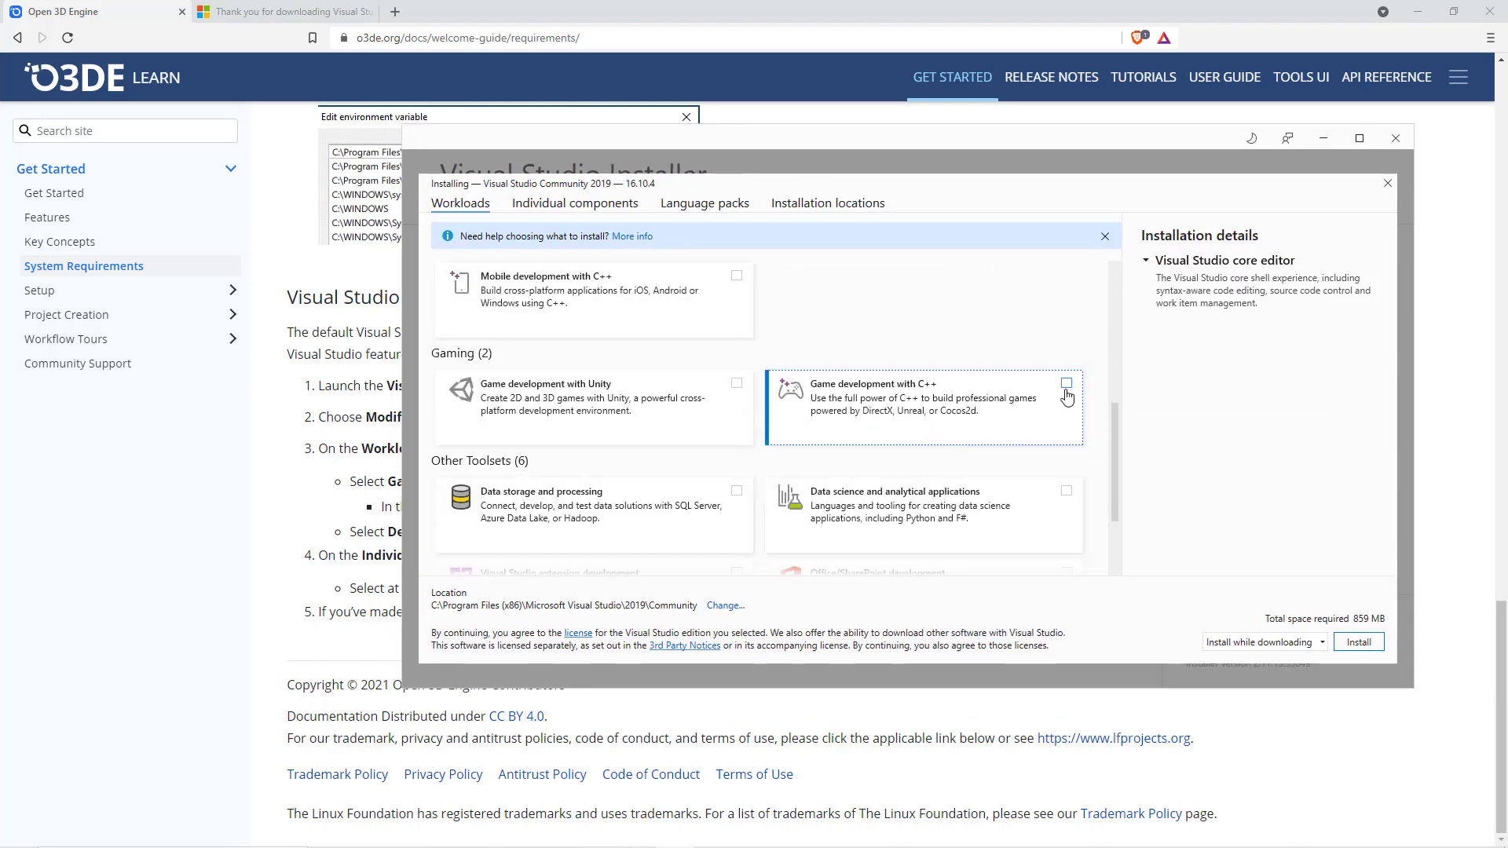
- Compare the workload's optional Windows 10 SDK selection with the O3DE configuration instructions
{"action": "left_click_drag", "start_coordinate": [759, 149], "coordinate": [720, 574]}
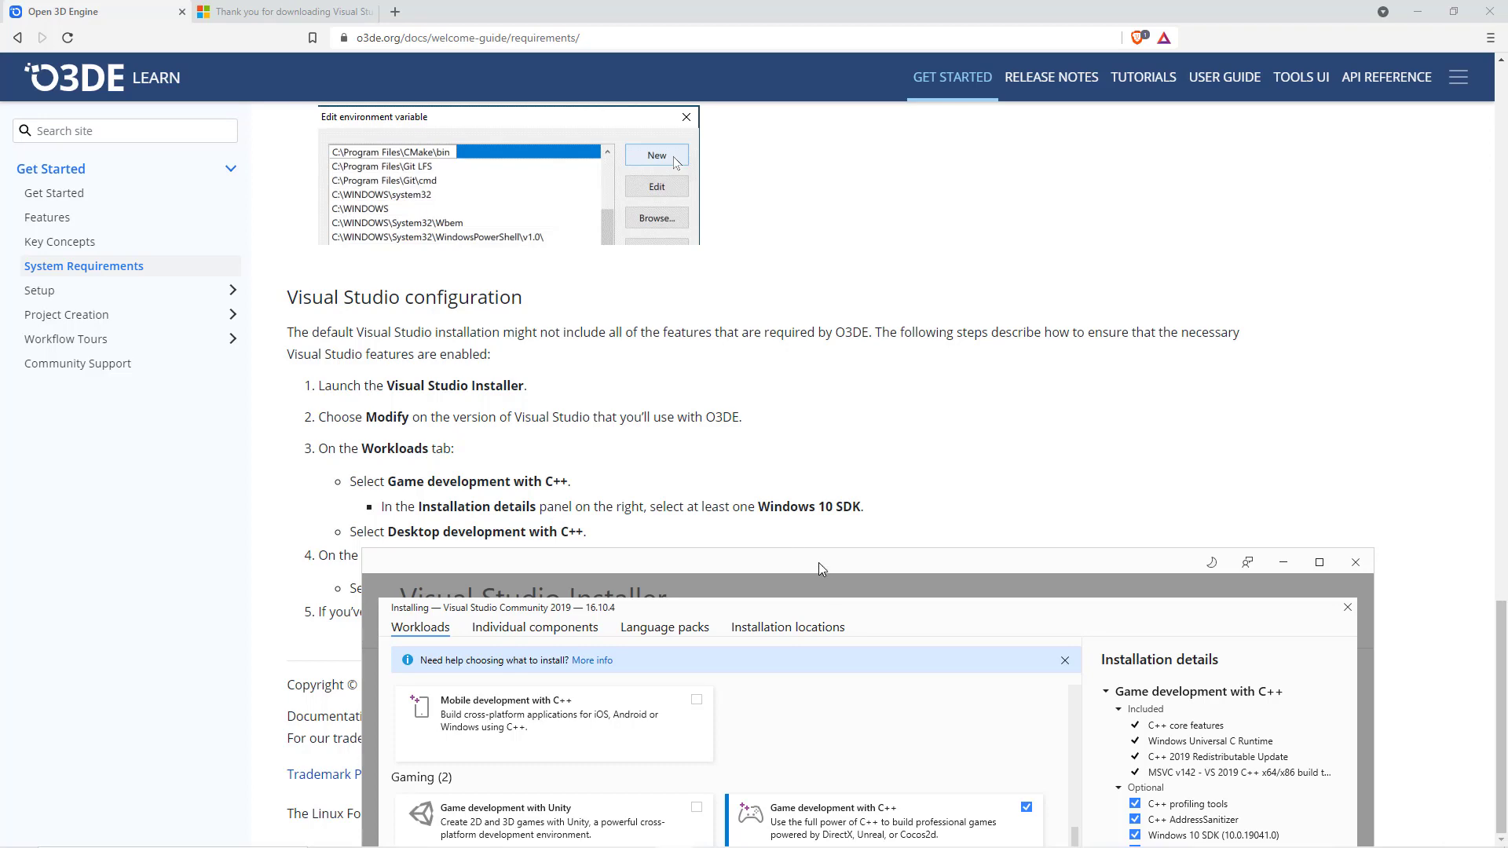
{"action": "left_click_drag", "start_coordinate": [908, 565], "coordinate": [718, 89]}
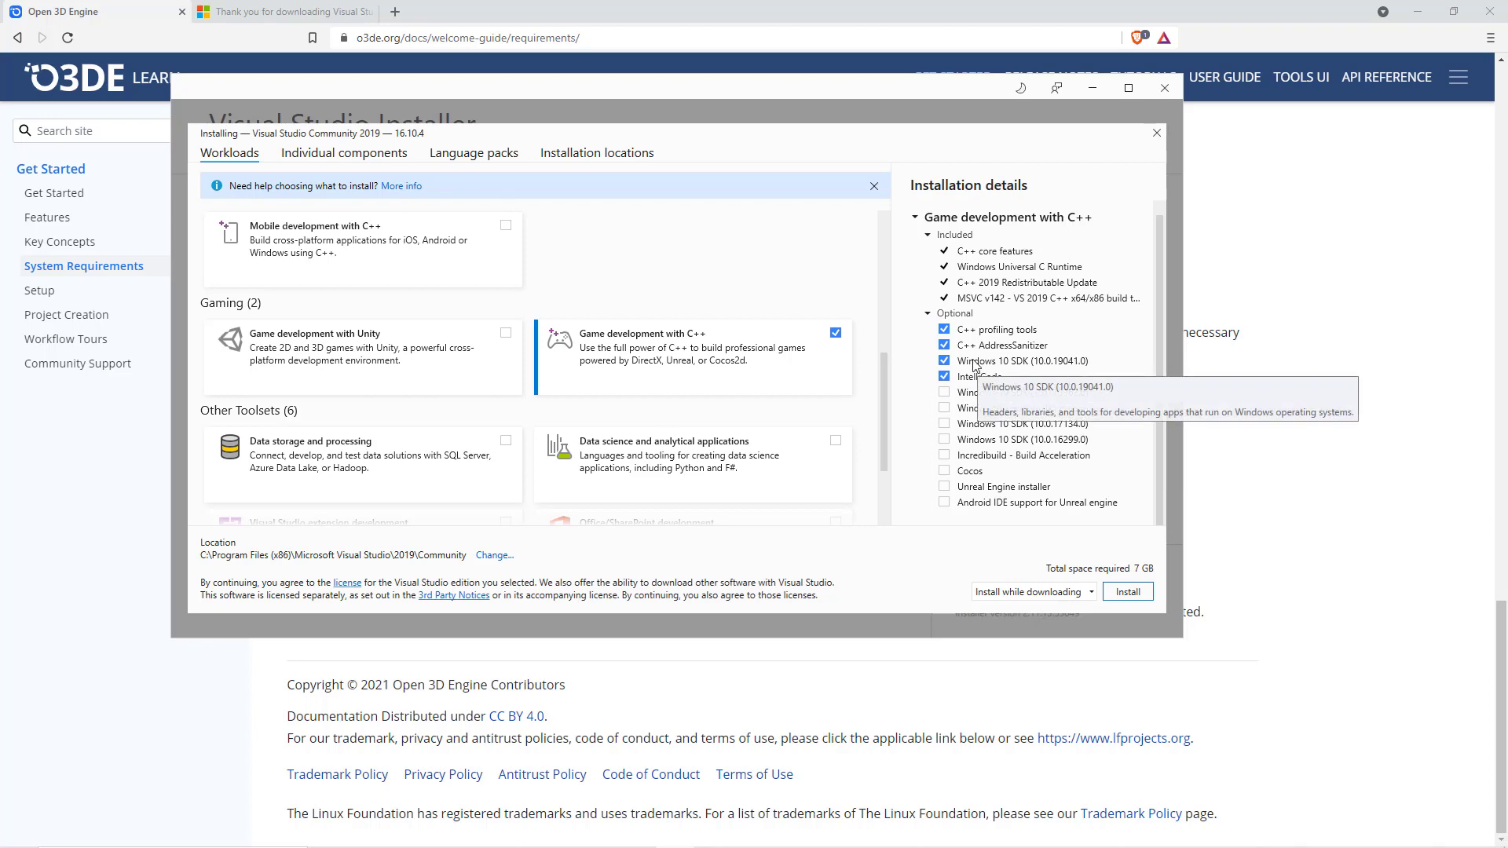
{"action": "left_click_drag", "start_coordinate": [614, 94], "coordinate": [922, 591]}
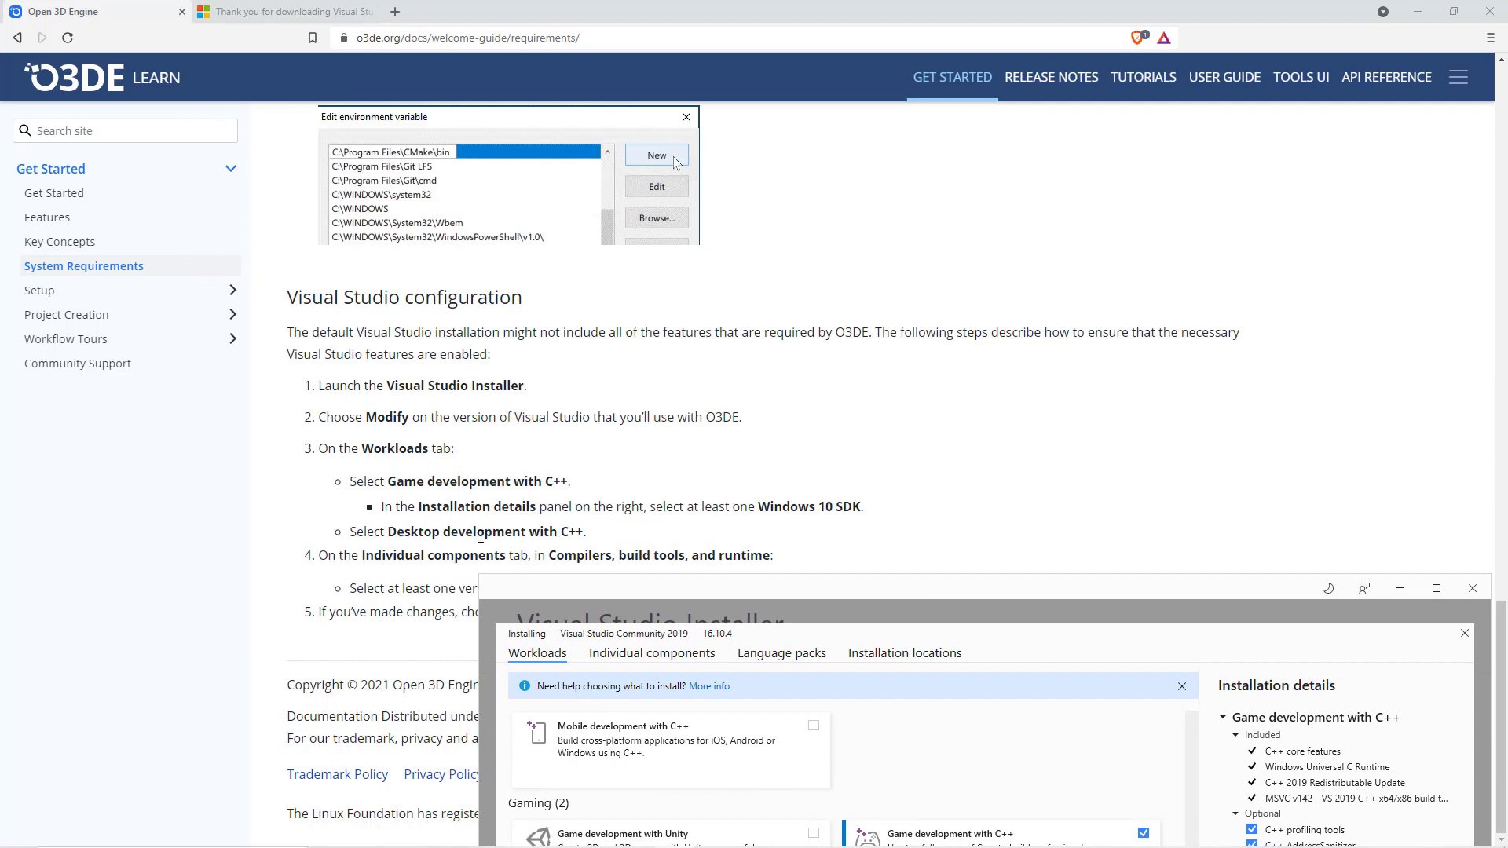
- Add the Desktop development with C++ workload to the Visual Studio installation
{"action": "left_click_drag", "start_coordinate": [922, 597], "coordinate": [859, 134]}
{"action": "scroll", "coordinate": [930, 431], "scroll_direction": "up", "scroll_amount": 2}
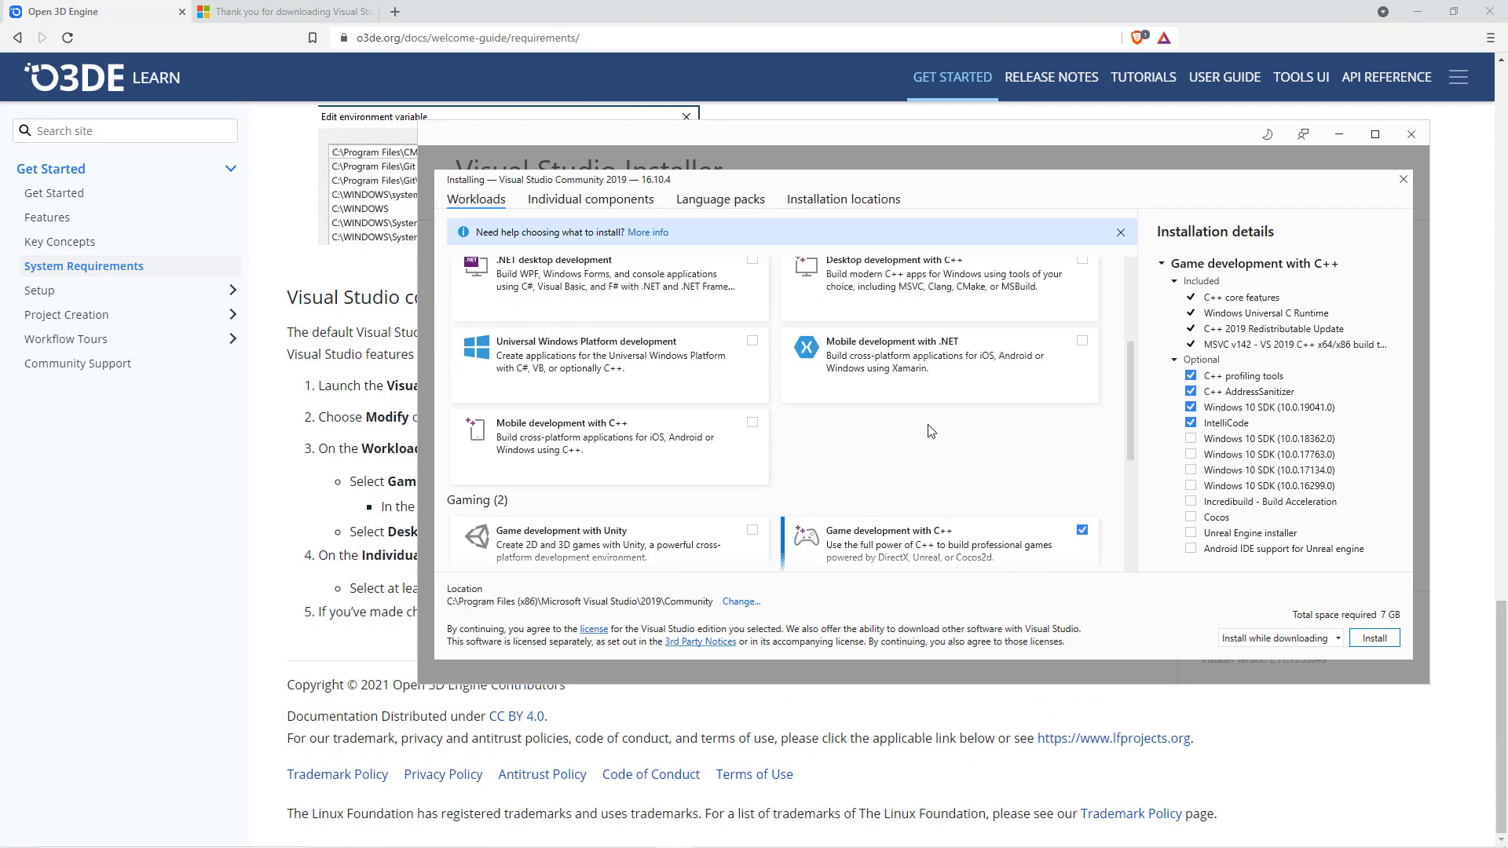
{"action": "scroll", "coordinate": [930, 430], "scroll_direction": "up", "scroll_amount": 1}
{"action": "left_click", "coordinate": [1082, 336]}
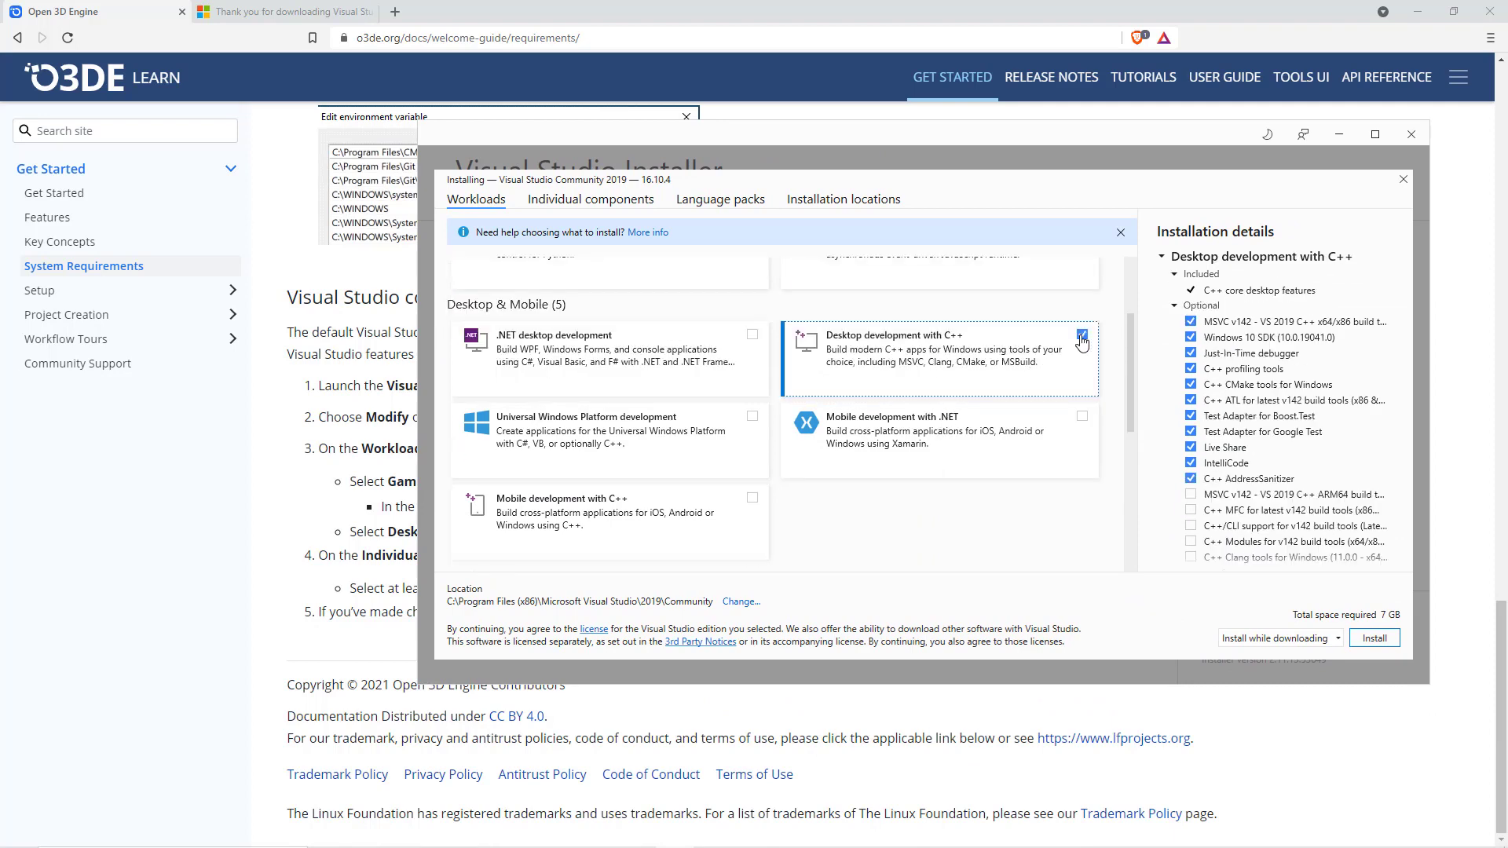
- Search the installer's individual components for "MSVC v142 - VS 2019 C++ x64/x86 build tool", copied from the O3DE configuration instructions
{"action": "left_click_drag", "start_coordinate": [668, 130], "coordinate": [668, 619]}
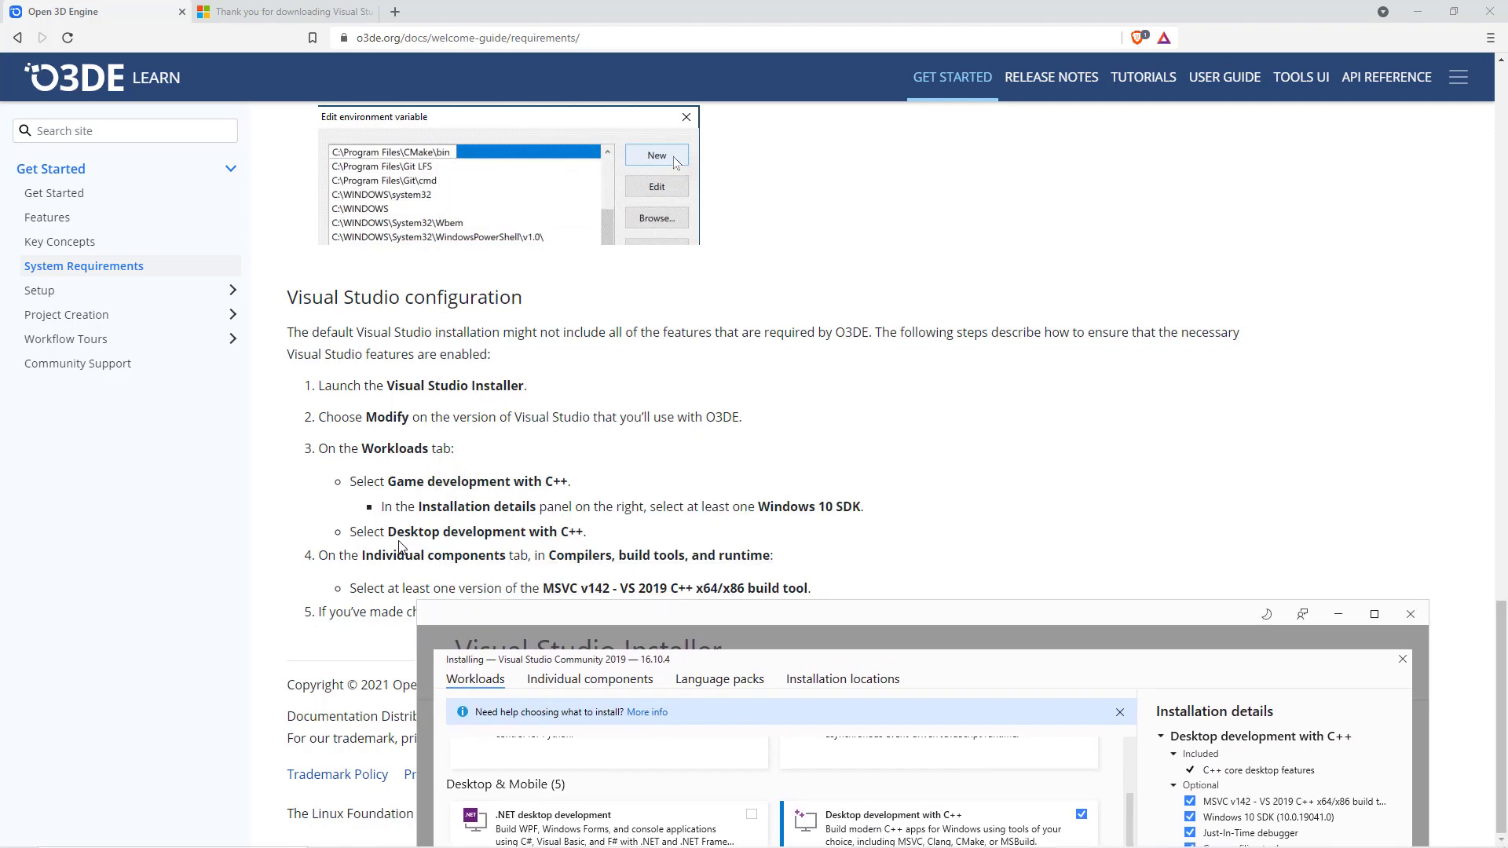
{"action": "left_click", "coordinate": [602, 683]}
{"action": "left_click_drag", "start_coordinate": [735, 615], "coordinate": [1105, 358]}
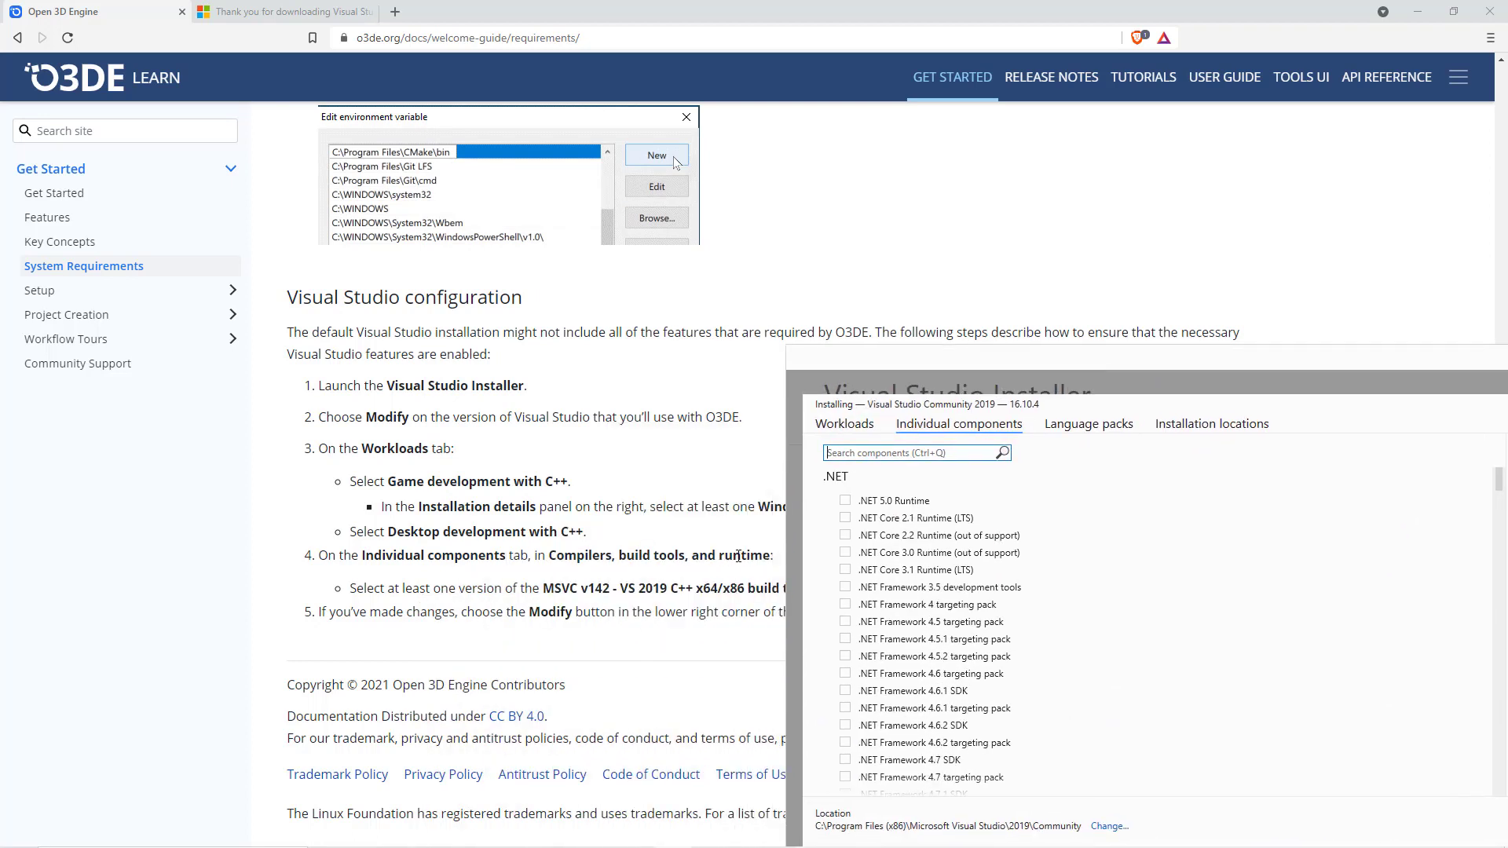
{"action": "left_click_drag", "start_coordinate": [1055, 365], "coordinate": [1028, 132]}
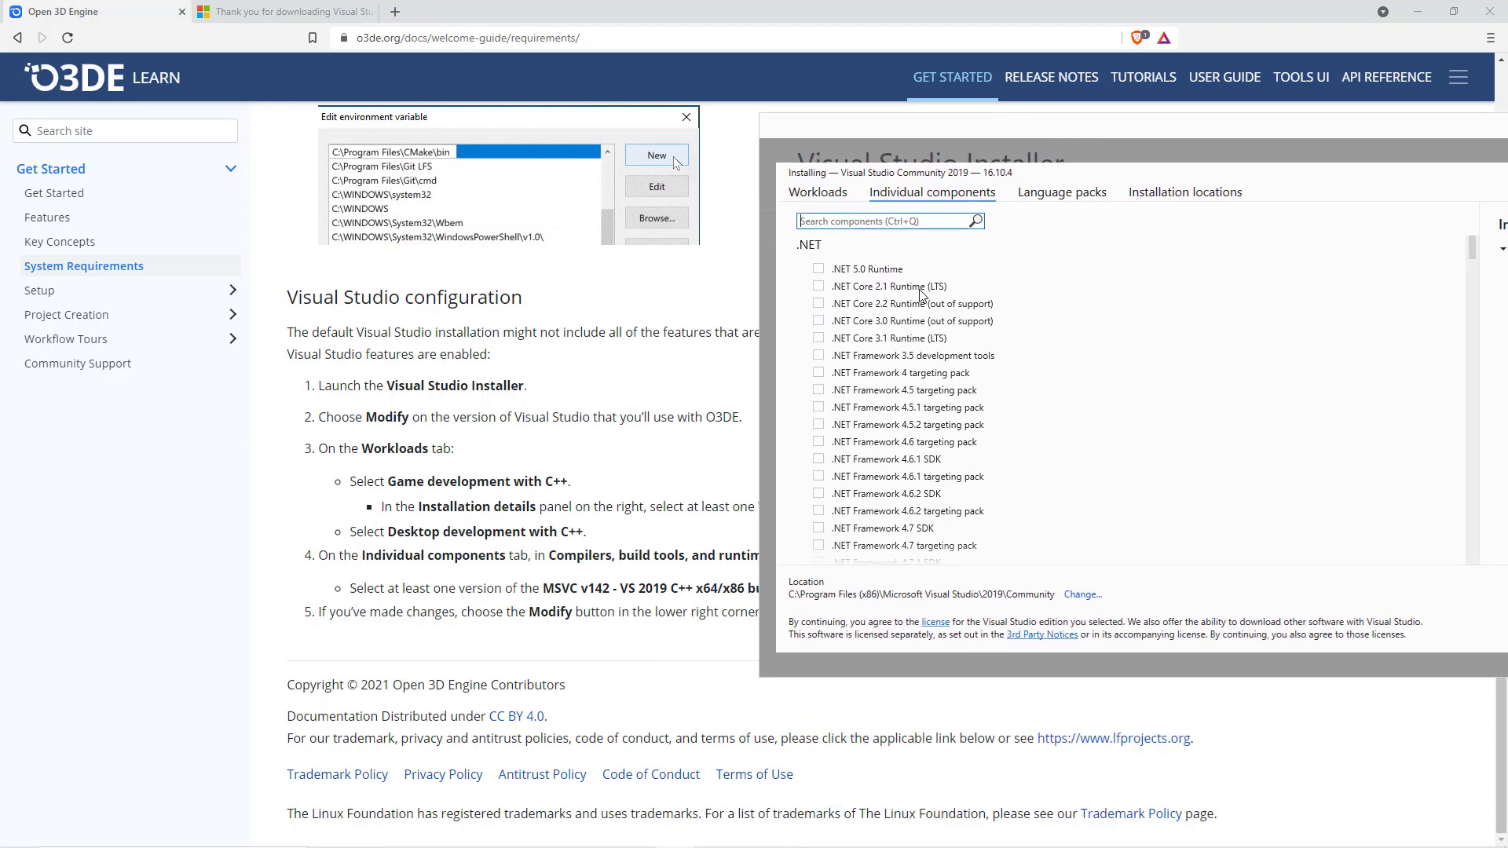
{"action": "left_click", "coordinate": [528, 605]}
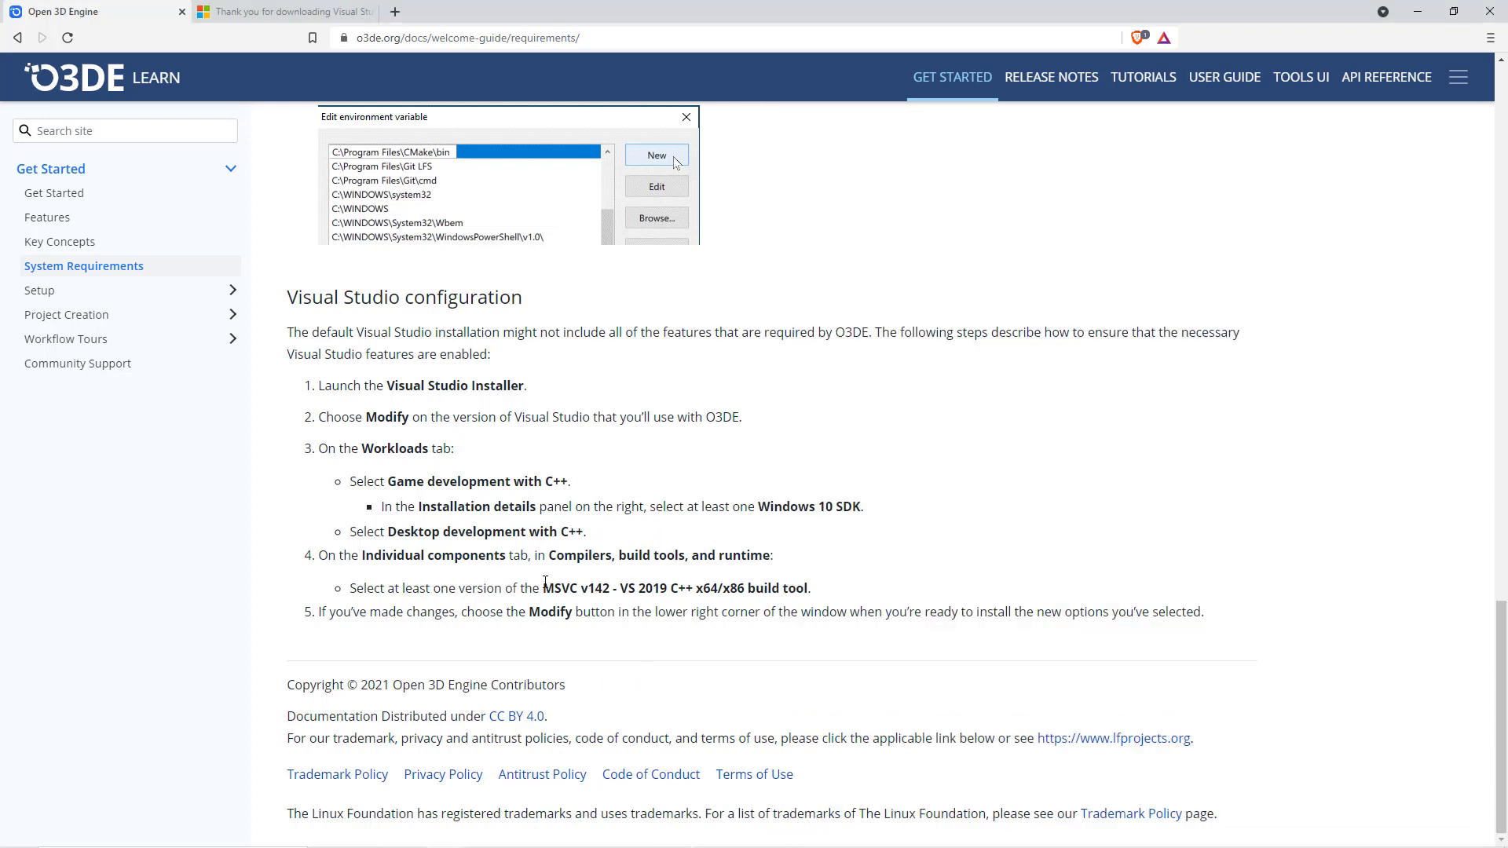
{"action": "left_click_drag", "start_coordinate": [545, 583], "coordinate": [813, 594]}
{"action": "key", "text": "ctrl+c"}
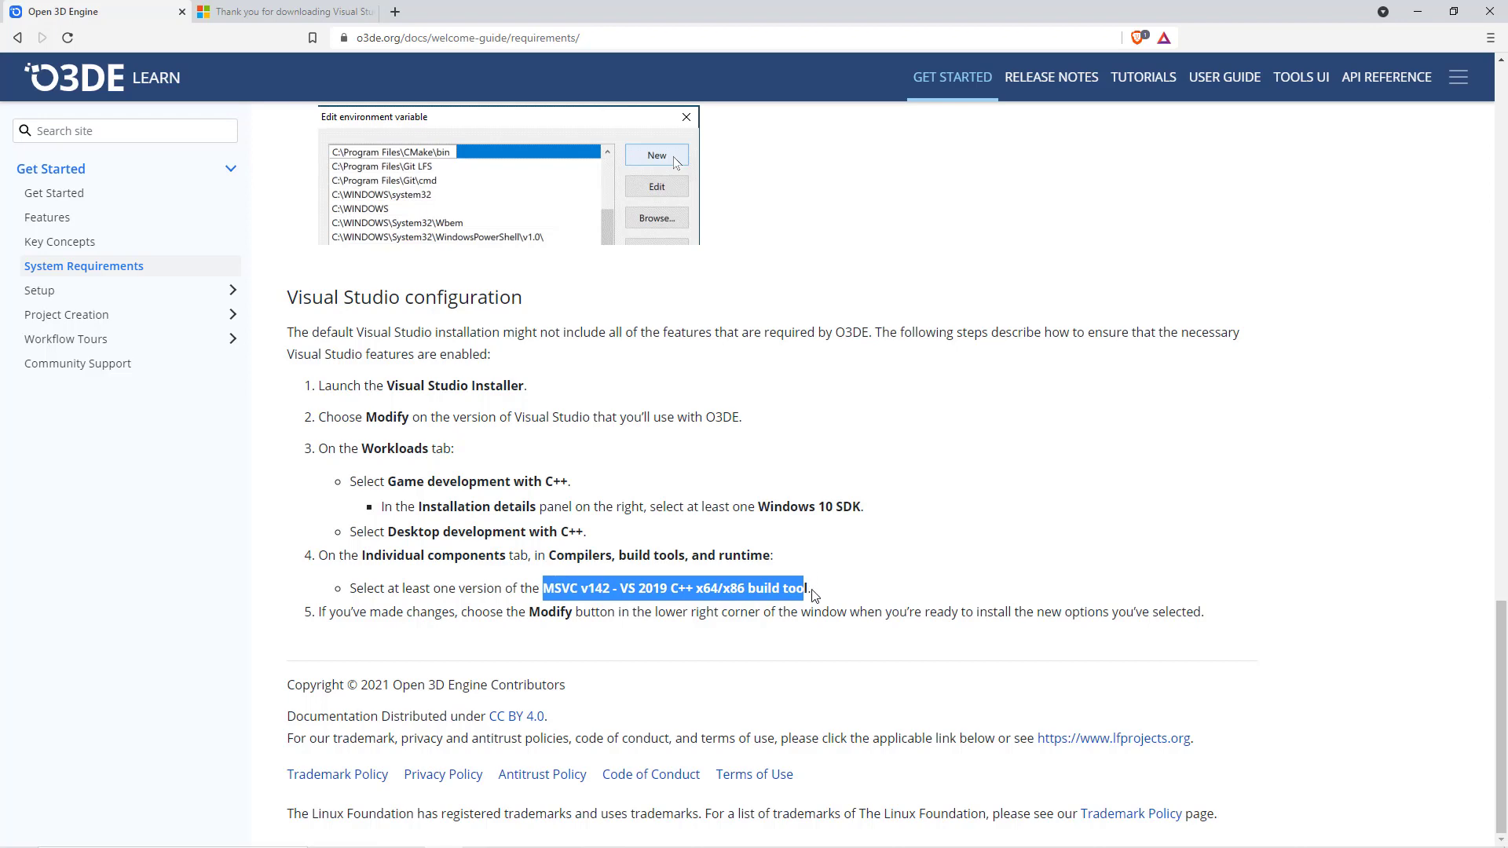
{"action": "left_click_drag", "start_coordinate": [542, 589], "coordinate": [809, 591]}
{"action": "key", "text": "ctrl+v"}
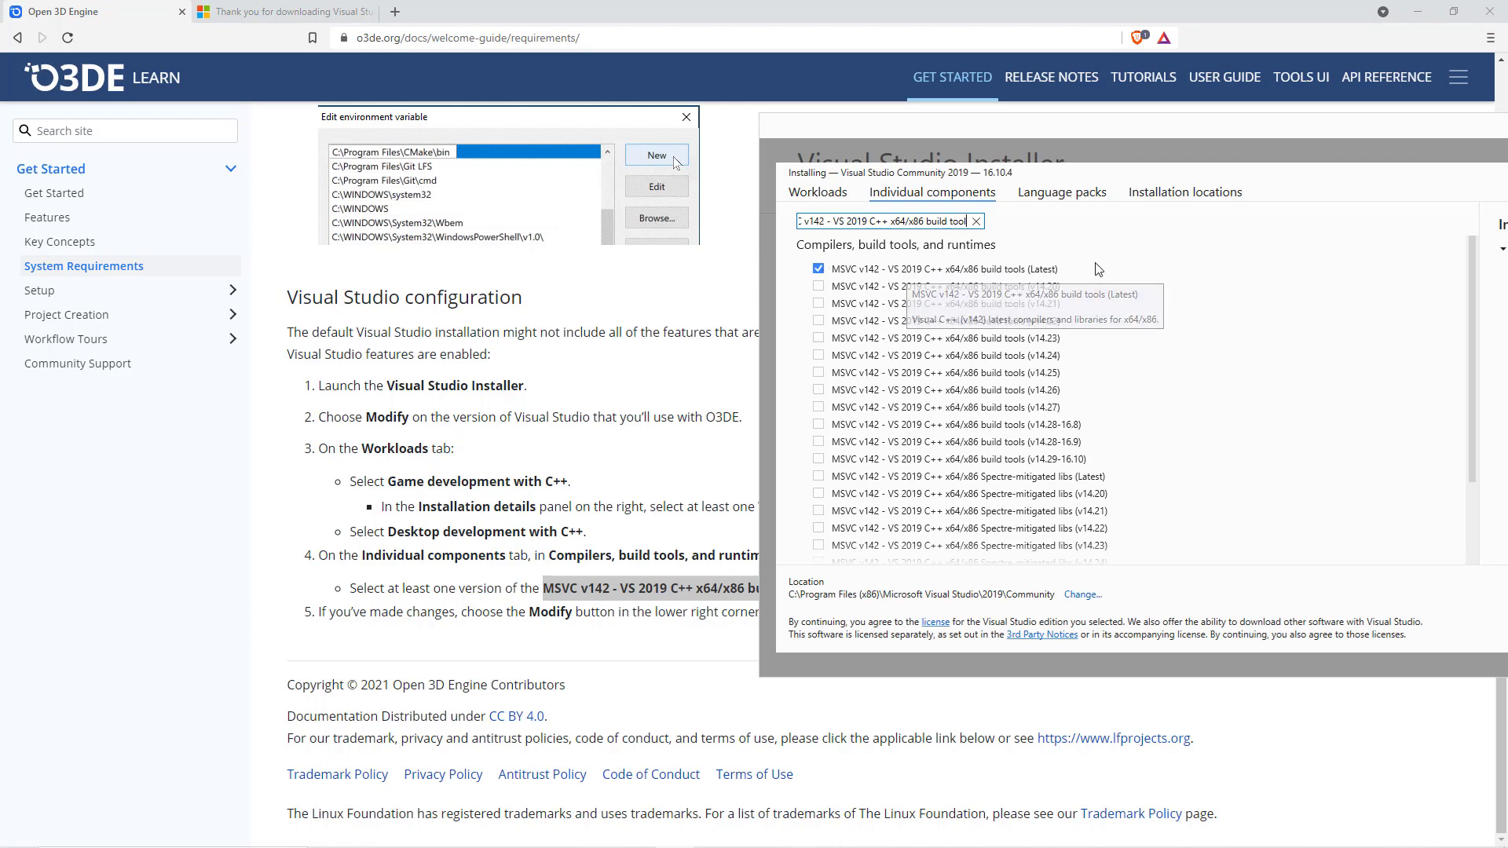
- Start installing Visual Studio Community 2019 with the selected C++ workloads and the latest MSVC v142 x64/x86 build tools
{"action": "left_click_drag", "start_coordinate": [1205, 126], "coordinate": [659, 138]}
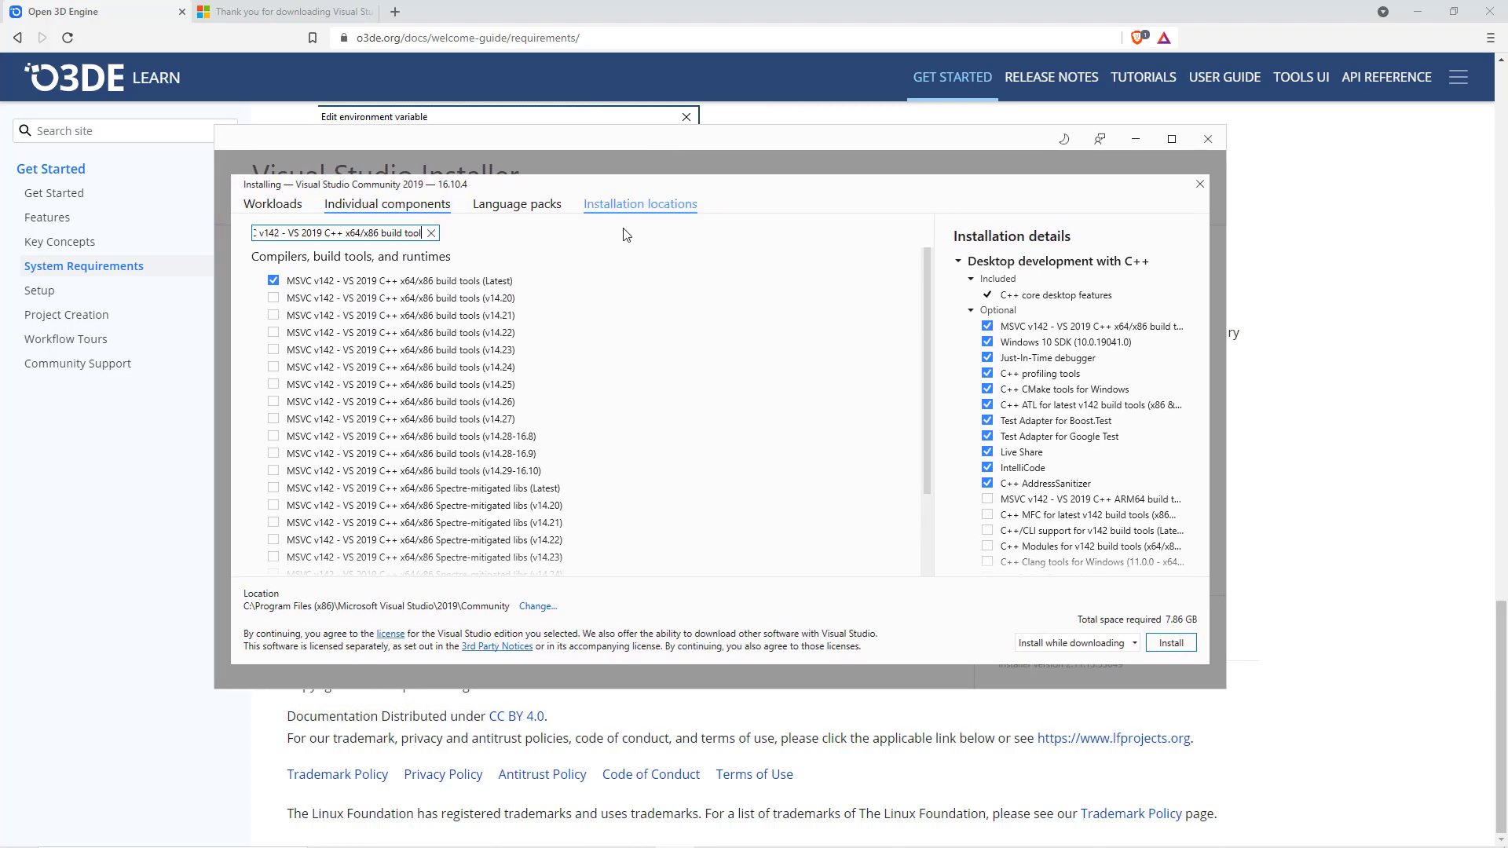
{"action": "left_click", "coordinate": [1189, 648]}
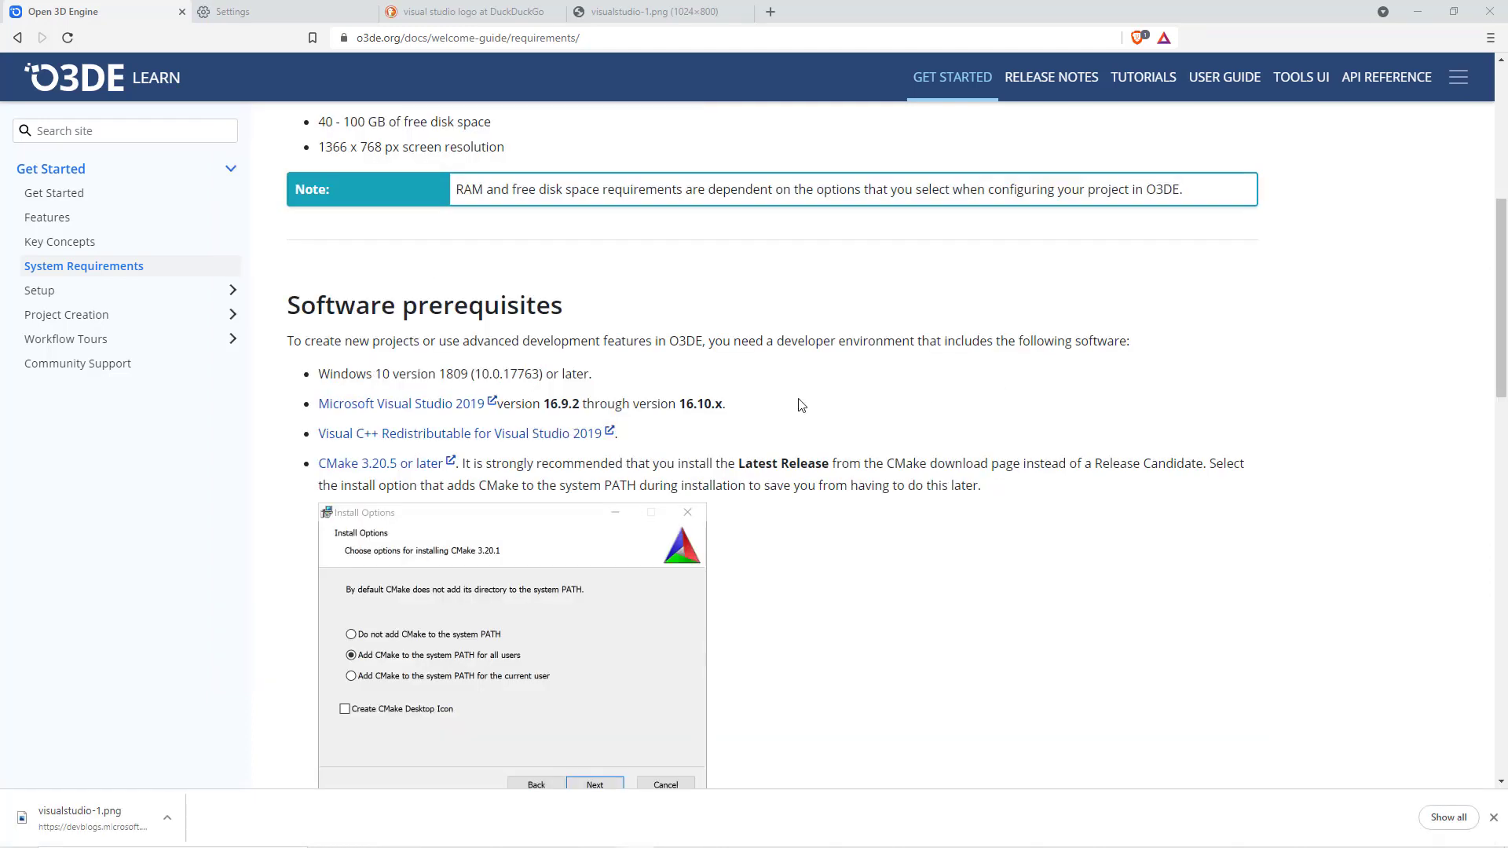
- Download the x64 Microsoft Visual C++ Redistributable for Visual Studio 2019 through the link in the O3DE requirements
{"action": "left_click", "coordinate": [555, 436]}
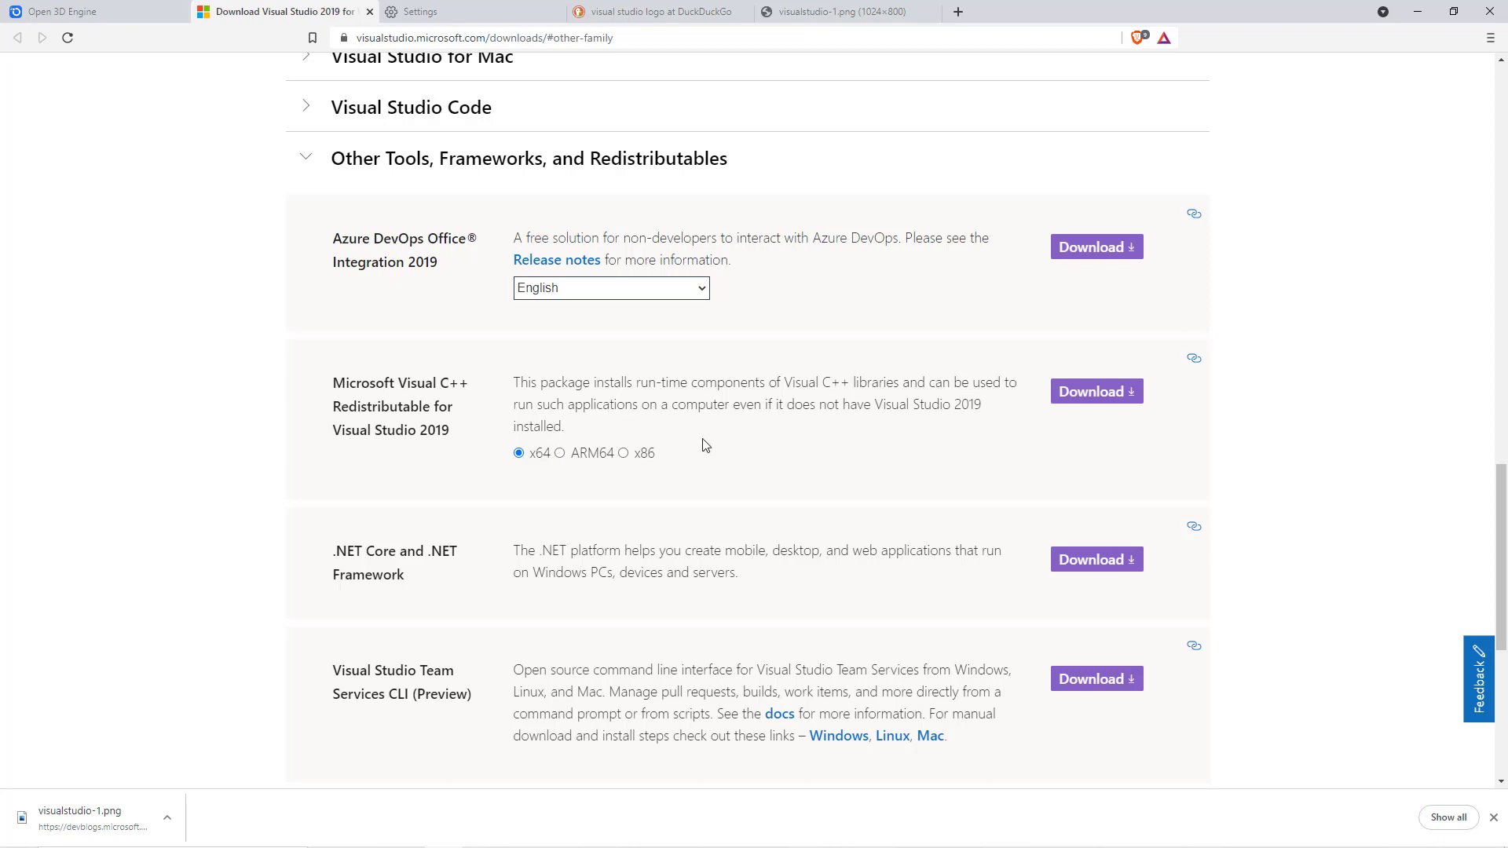
{"action": "left_click", "coordinate": [1095, 397]}
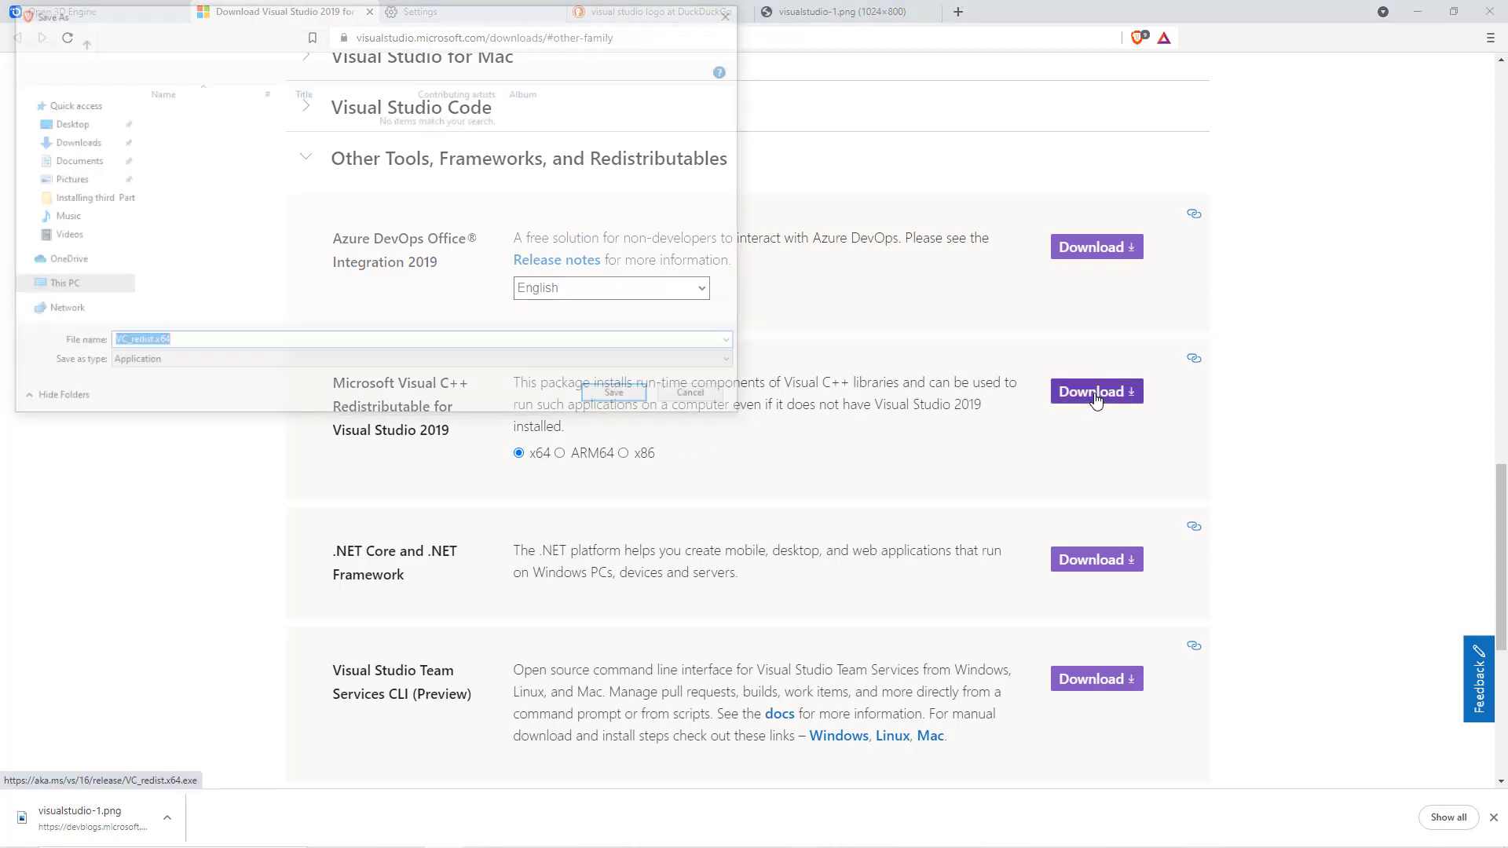
{"action": "left_click", "coordinate": [621, 398]}
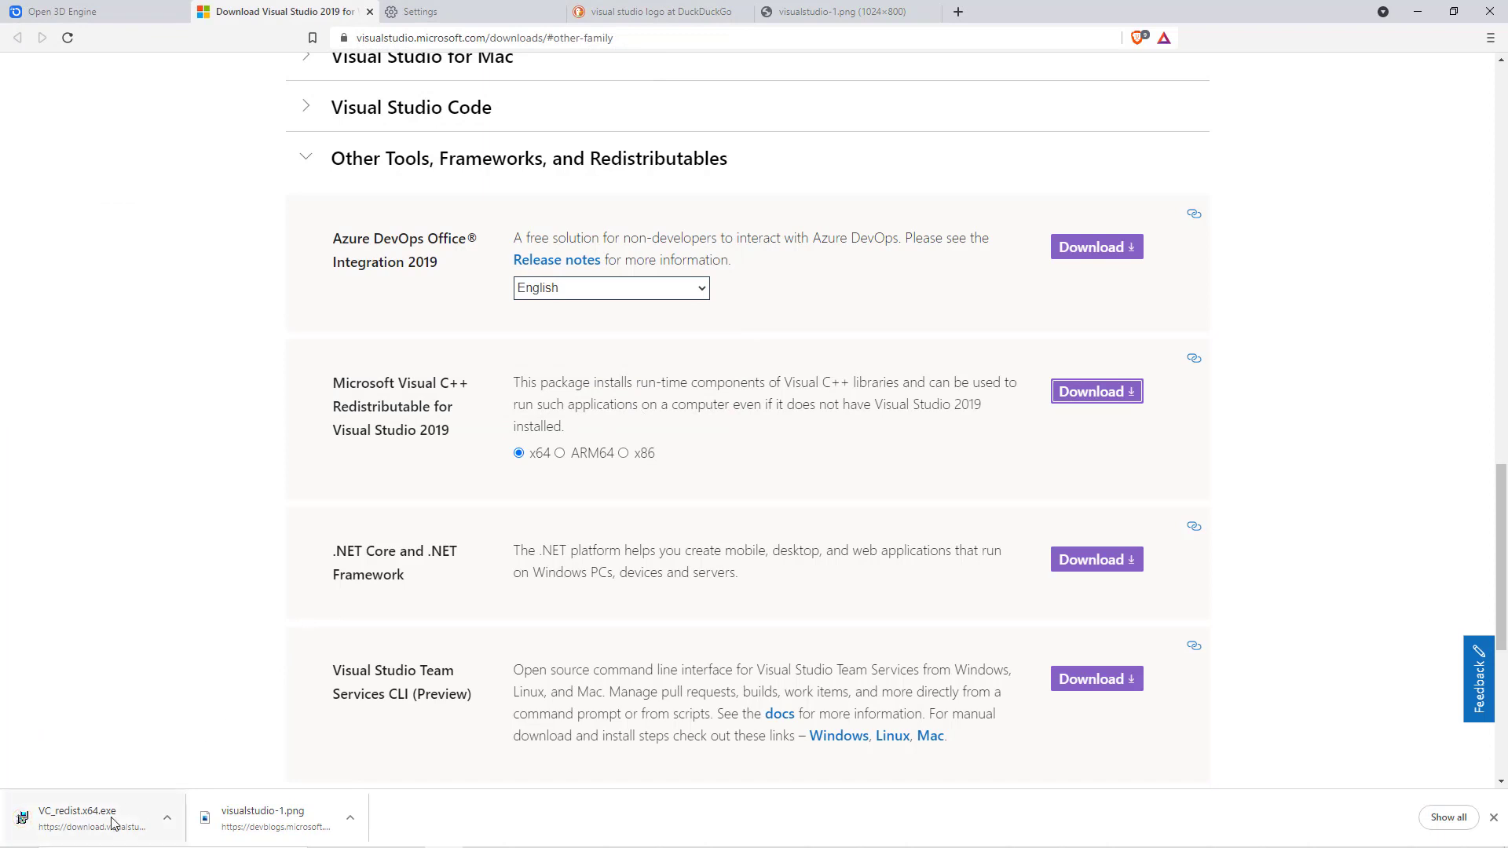
- Run the downloaded VC_redist.x64.exe and exit its setup without repairing or uninstalling the redistributable
{"action": "left_click", "coordinate": [102, 820]}
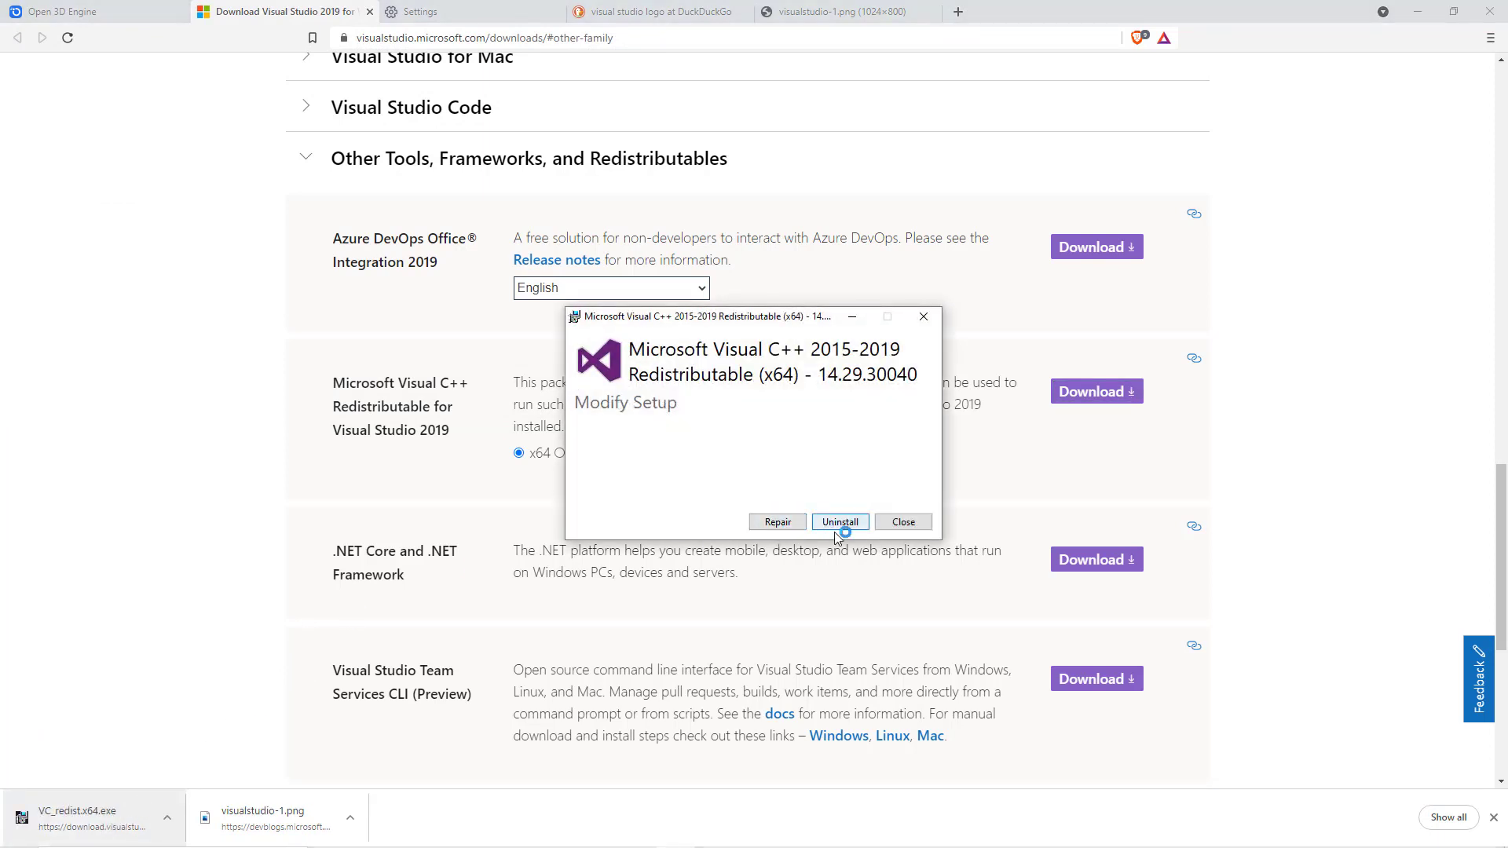
{"action": "left_click", "coordinate": [916, 518]}
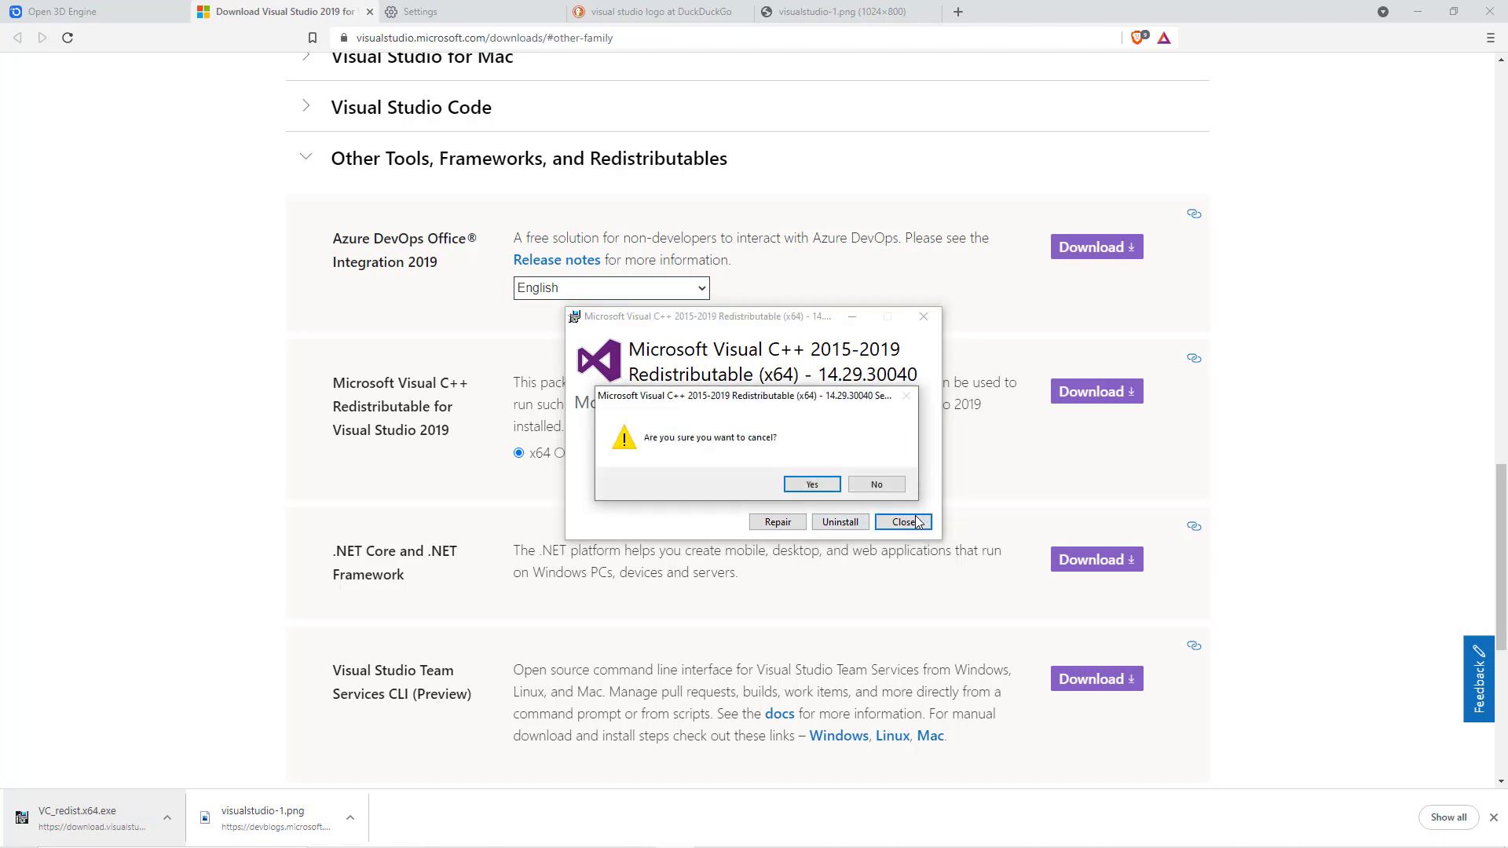
{"action": "left_click", "coordinate": [834, 486]}
- Request the Windows x64 installer cmake-3.21.1-windows-x86_64.msi from the CMake page linked in the O3DE requirements, cancelling the save
{"action": "key", "text": "ctrl+shift+Tab"}
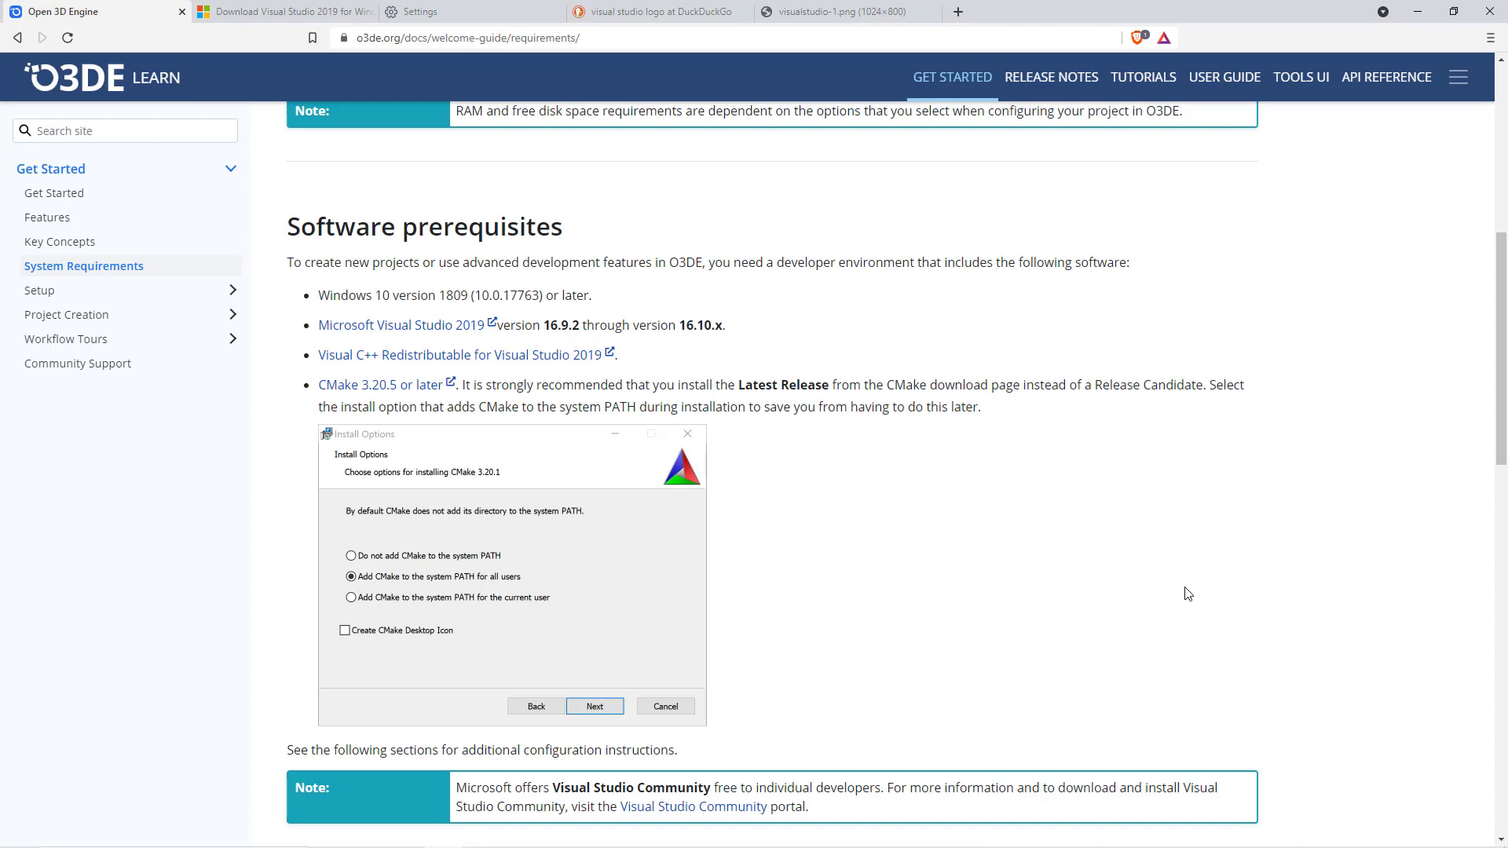
{"action": "left_click", "coordinate": [424, 393]}
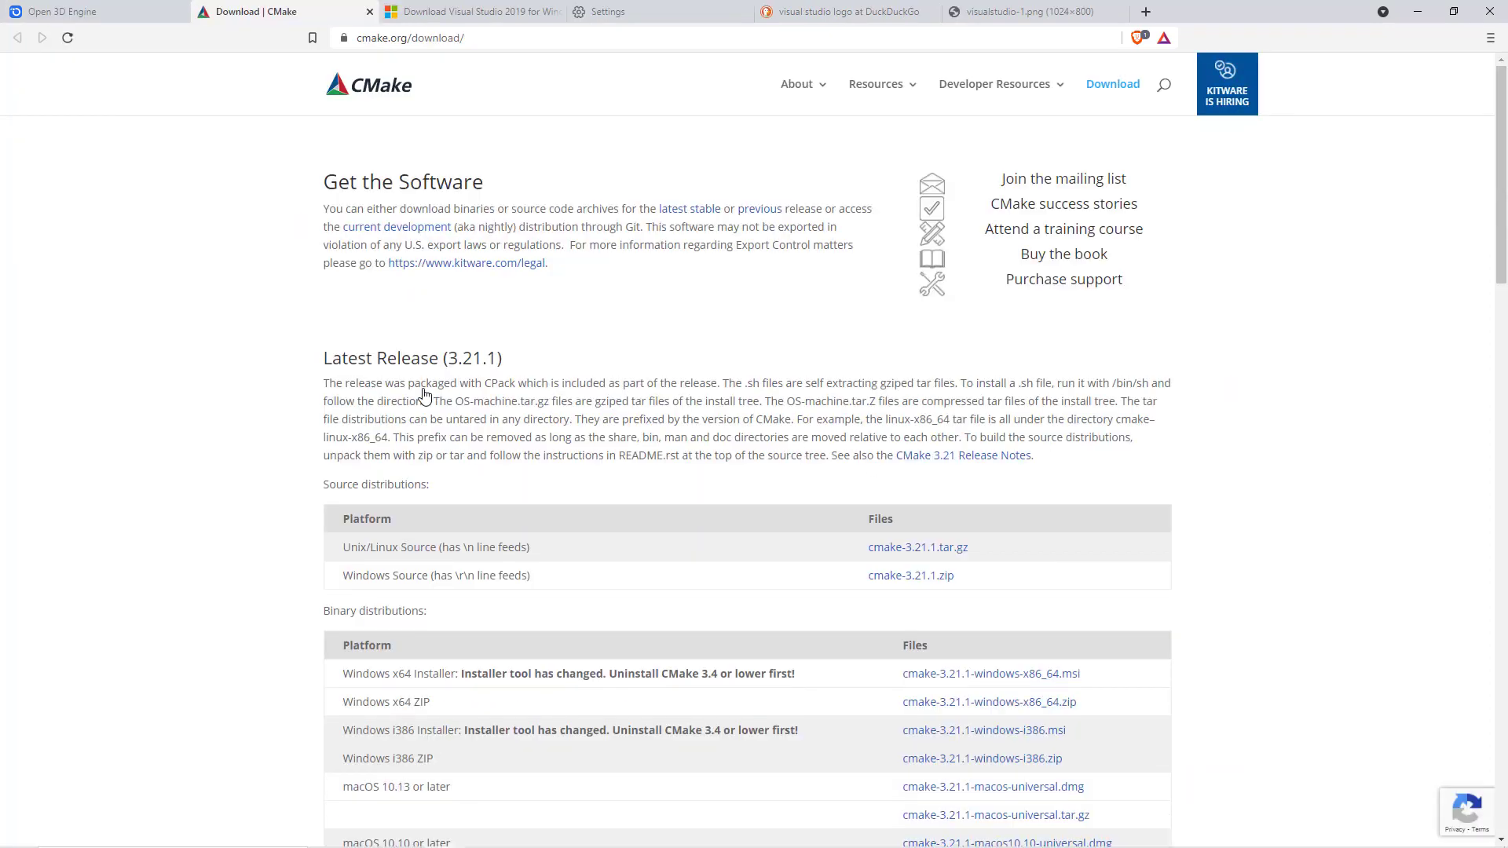
{"action": "scroll", "coordinate": [1257, 500], "scroll_direction": "down", "scroll_amount": 4}
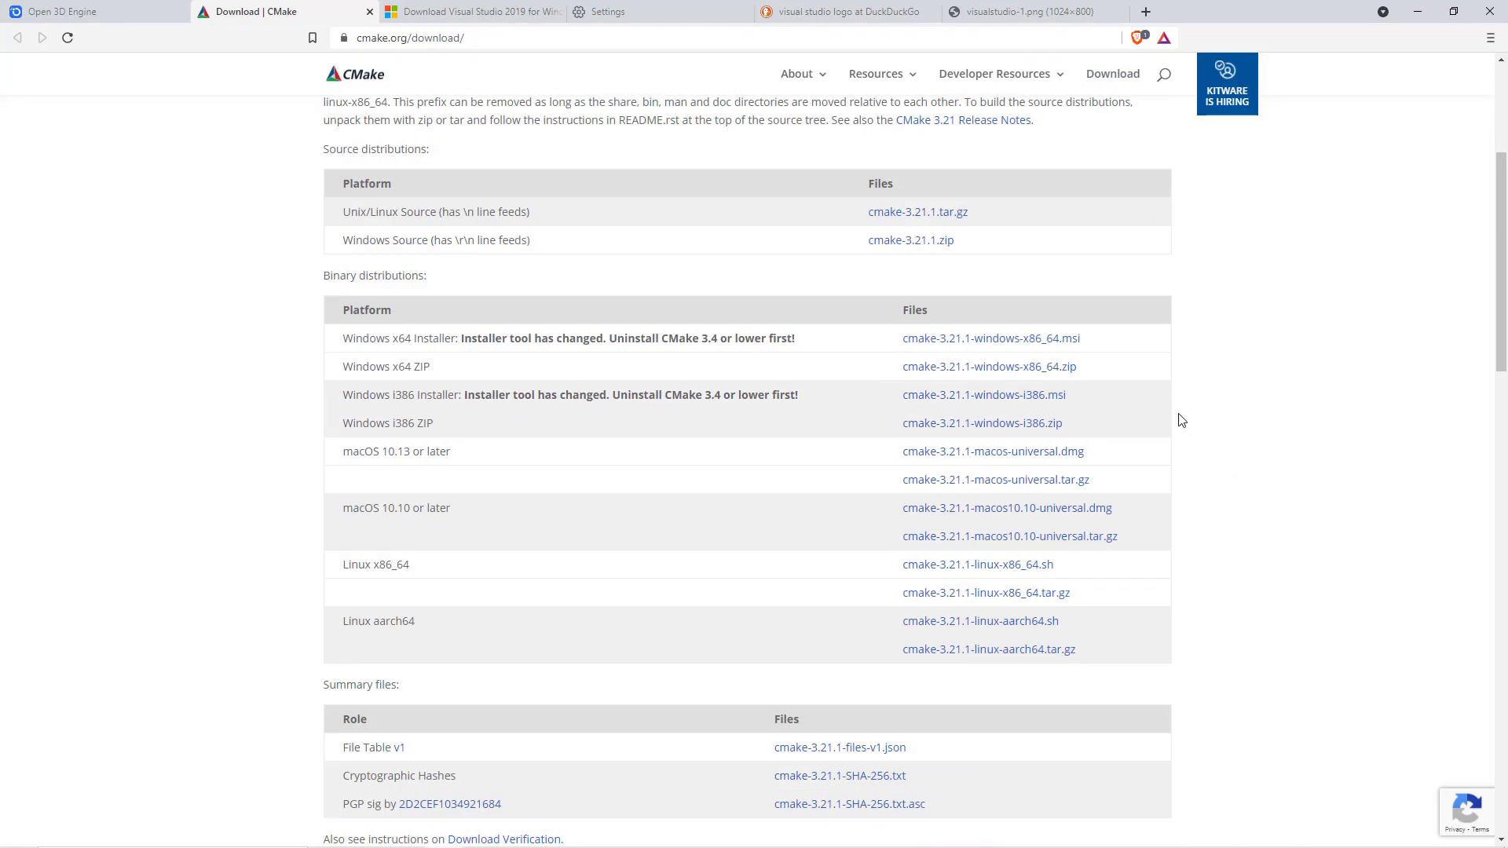
{"action": "left_click", "coordinate": [1031, 345]}
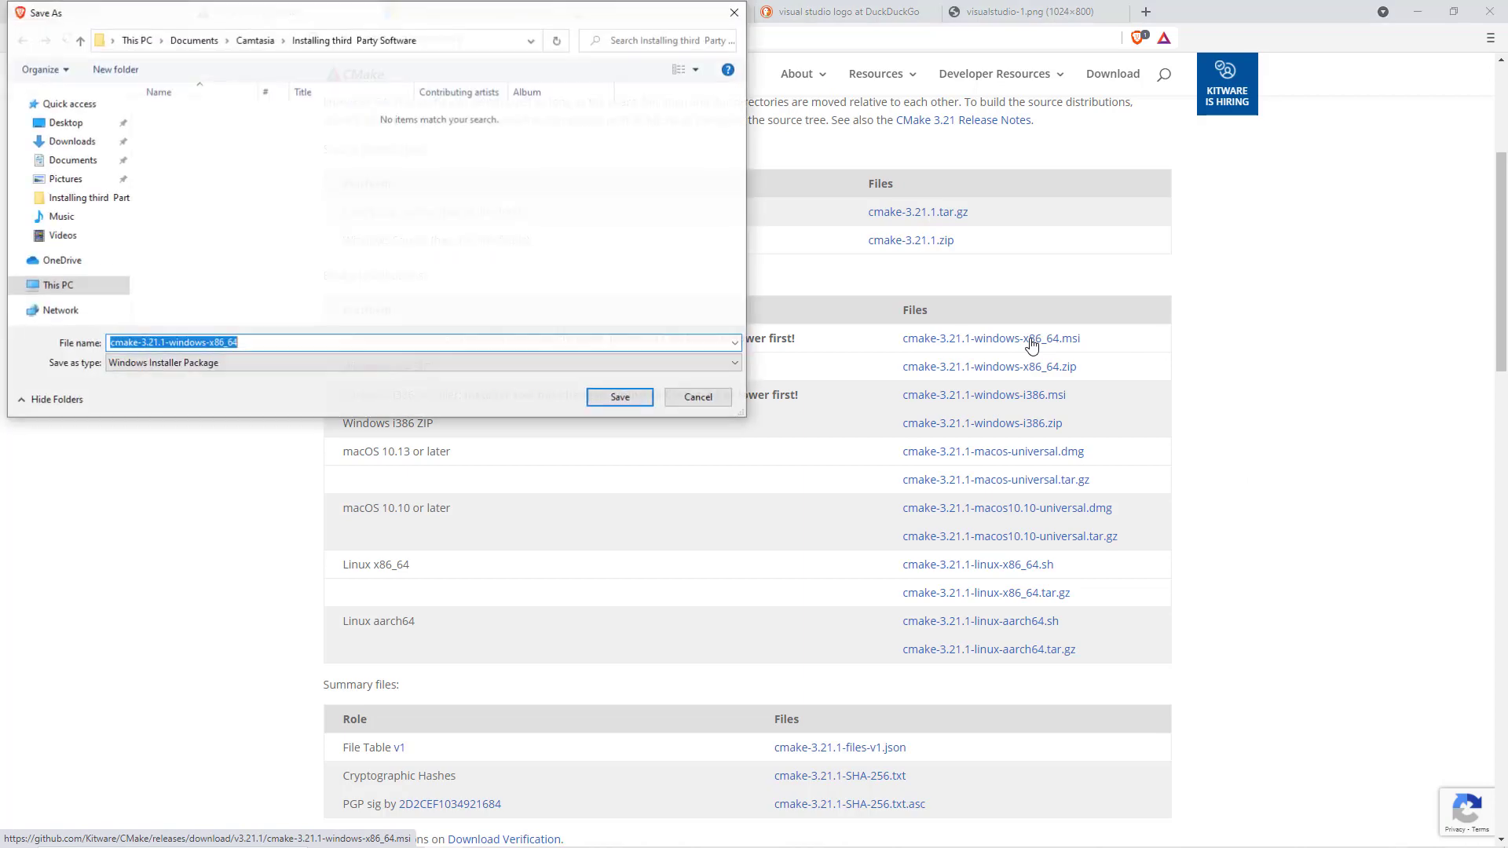
{"action": "left_click", "coordinate": [697, 398]}
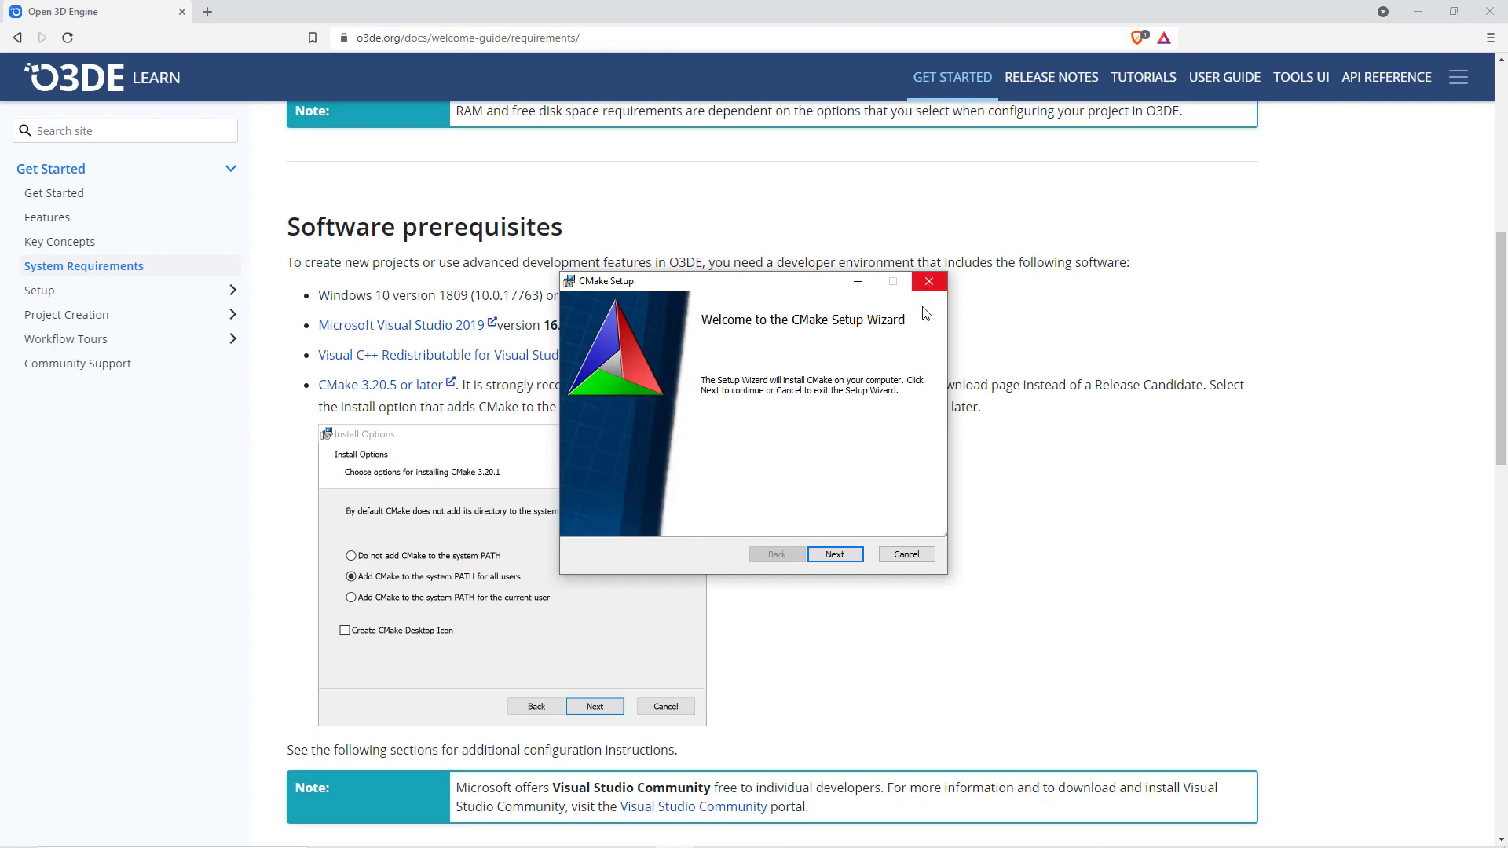
- Accept the CMake license agreement and choose to add CMake to the system PATH for all users
{"action": "left_click", "coordinate": [835, 555]}
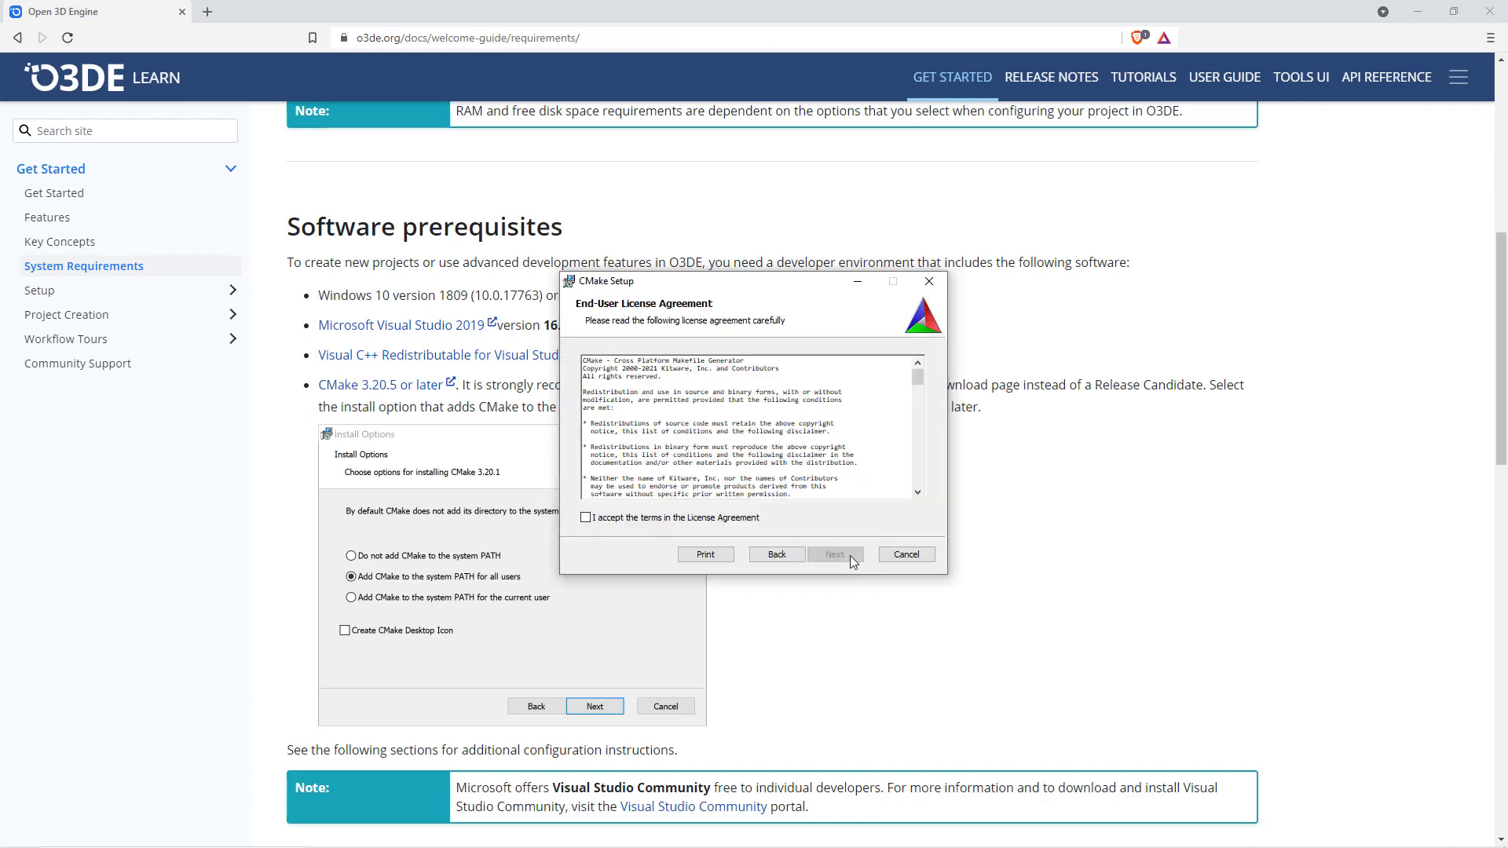
{"action": "left_click", "coordinate": [714, 518]}
{"action": "left_click", "coordinate": [828, 555]}
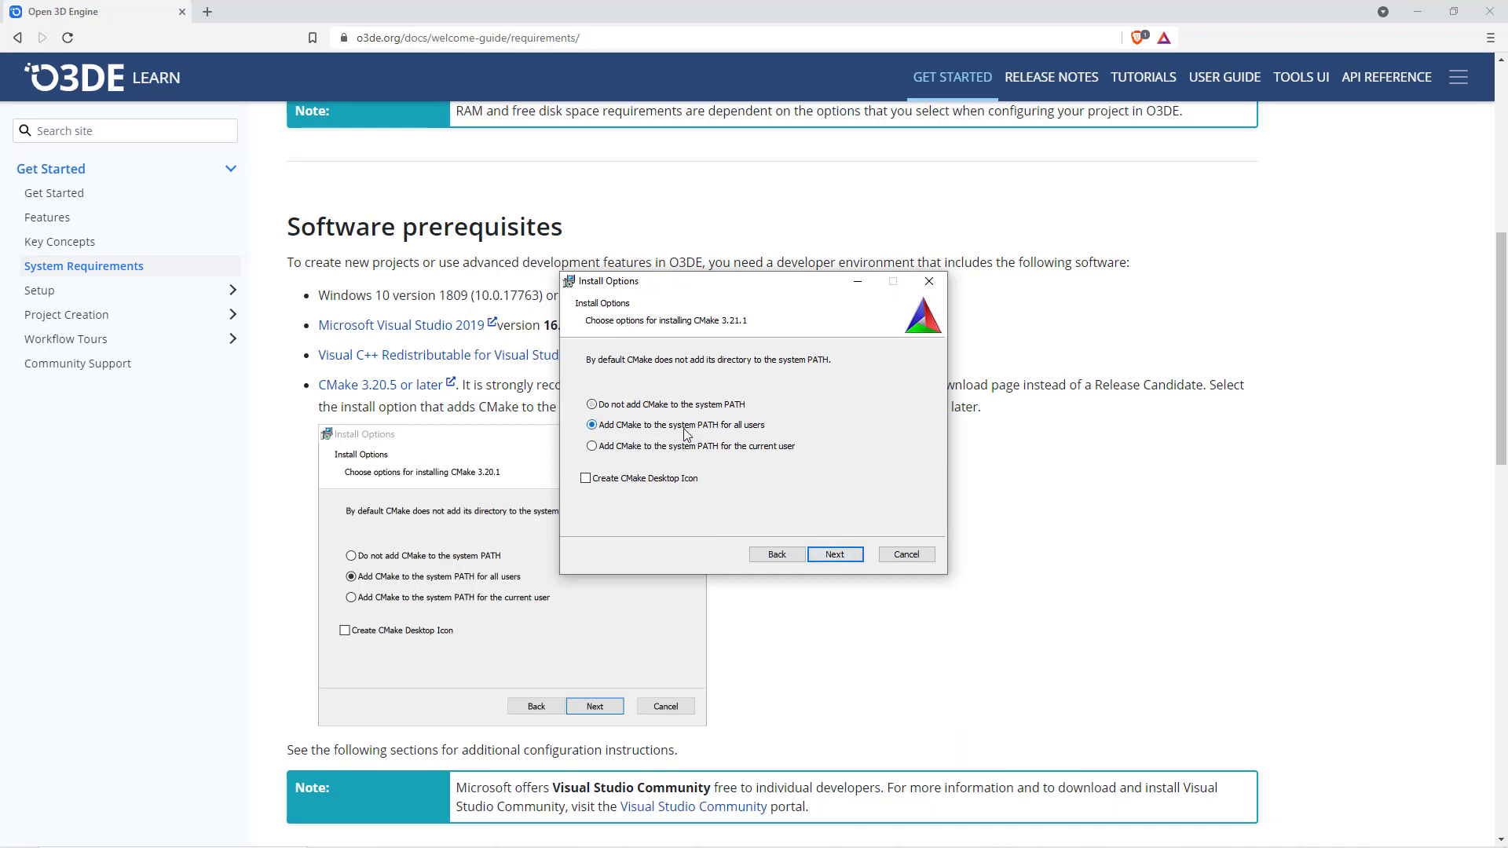
{"action": "left_click", "coordinate": [858, 553]}
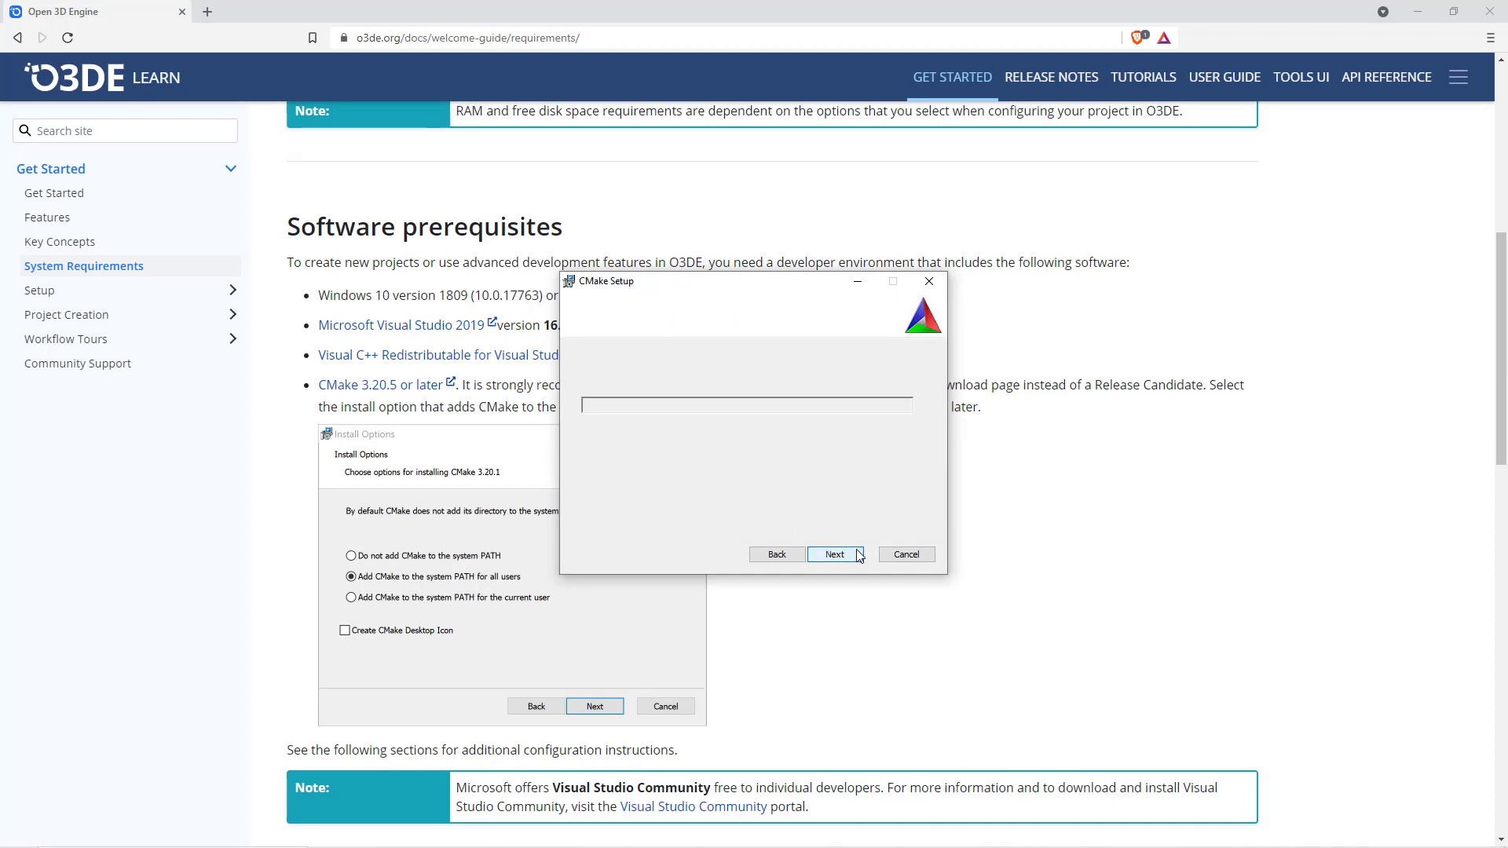
- Accept the destination folder, install CMake and finish the setup wizard
{"action": "left_click", "coordinate": [859, 554]}
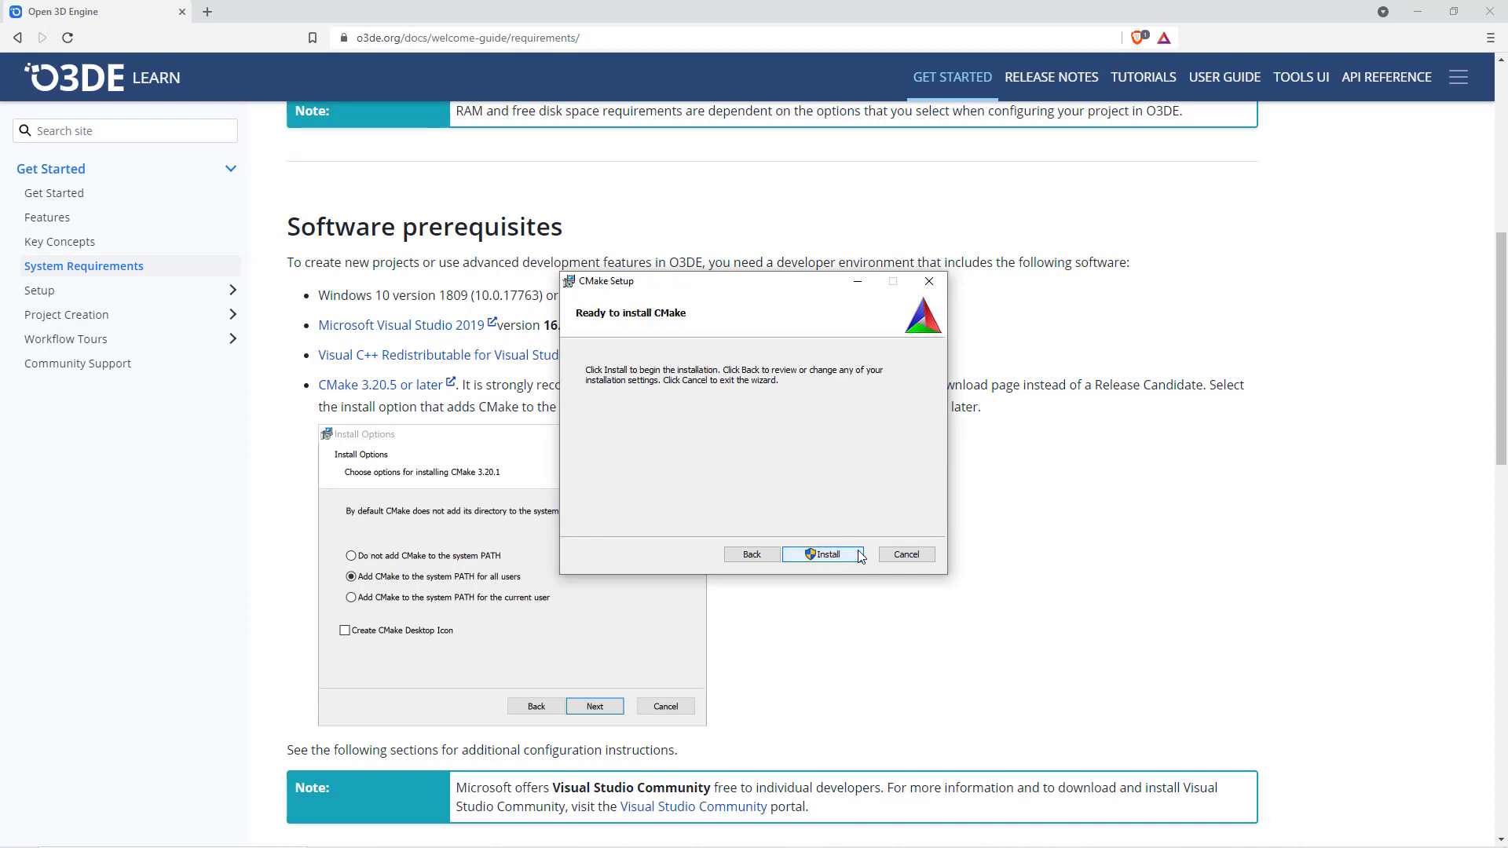
{"action": "left_click", "coordinate": [861, 554]}
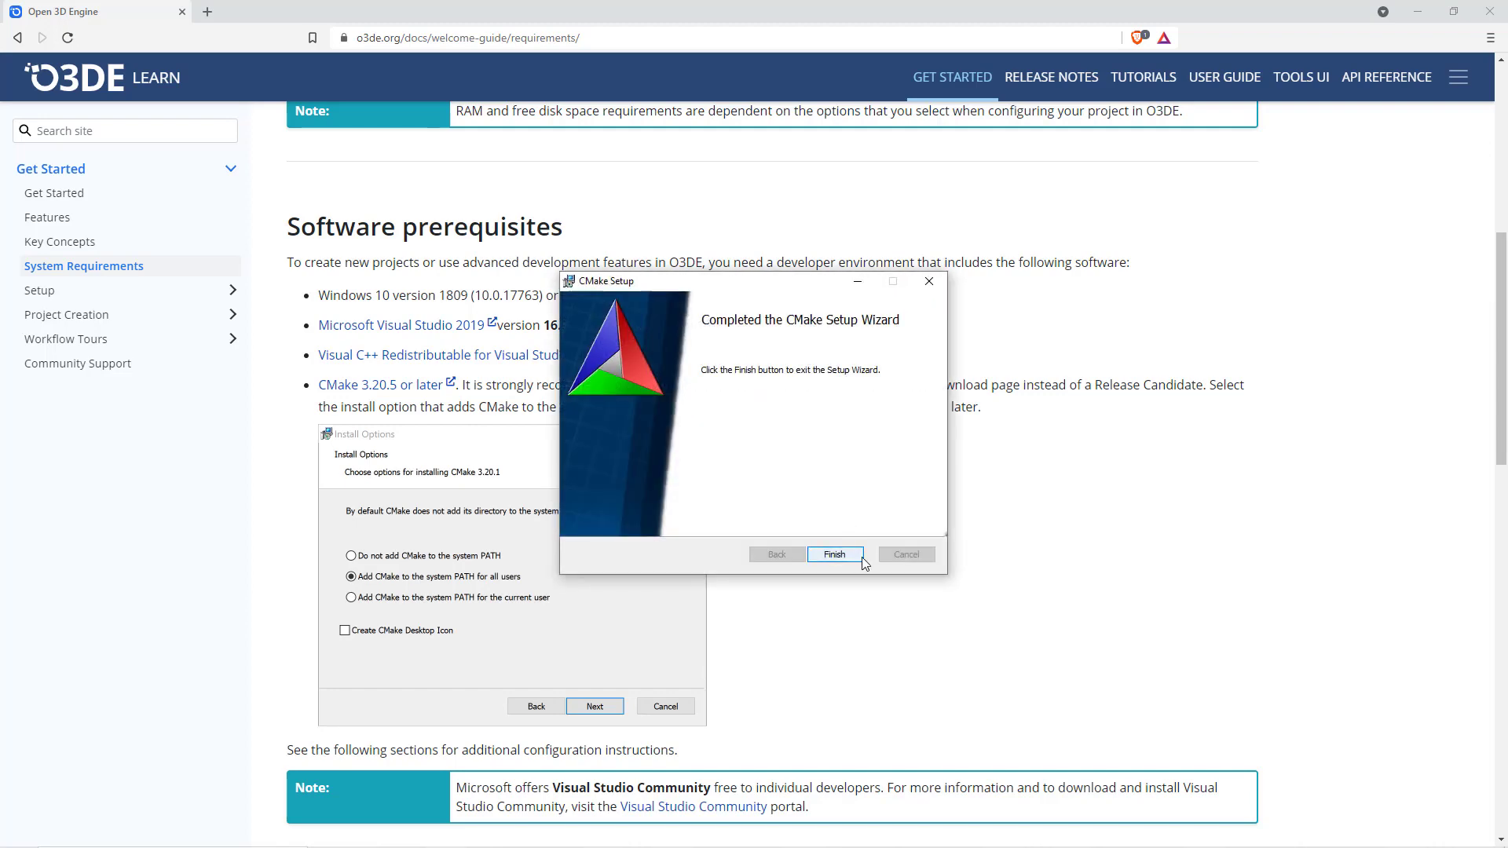
{"action": "left_click", "coordinate": [835, 555]}
- Review the CMake configuration instructions and open the Windows environment variables from System Properties
{"action": "scroll", "coordinate": [1171, 569], "scroll_direction": "down", "scroll_amount": 1}
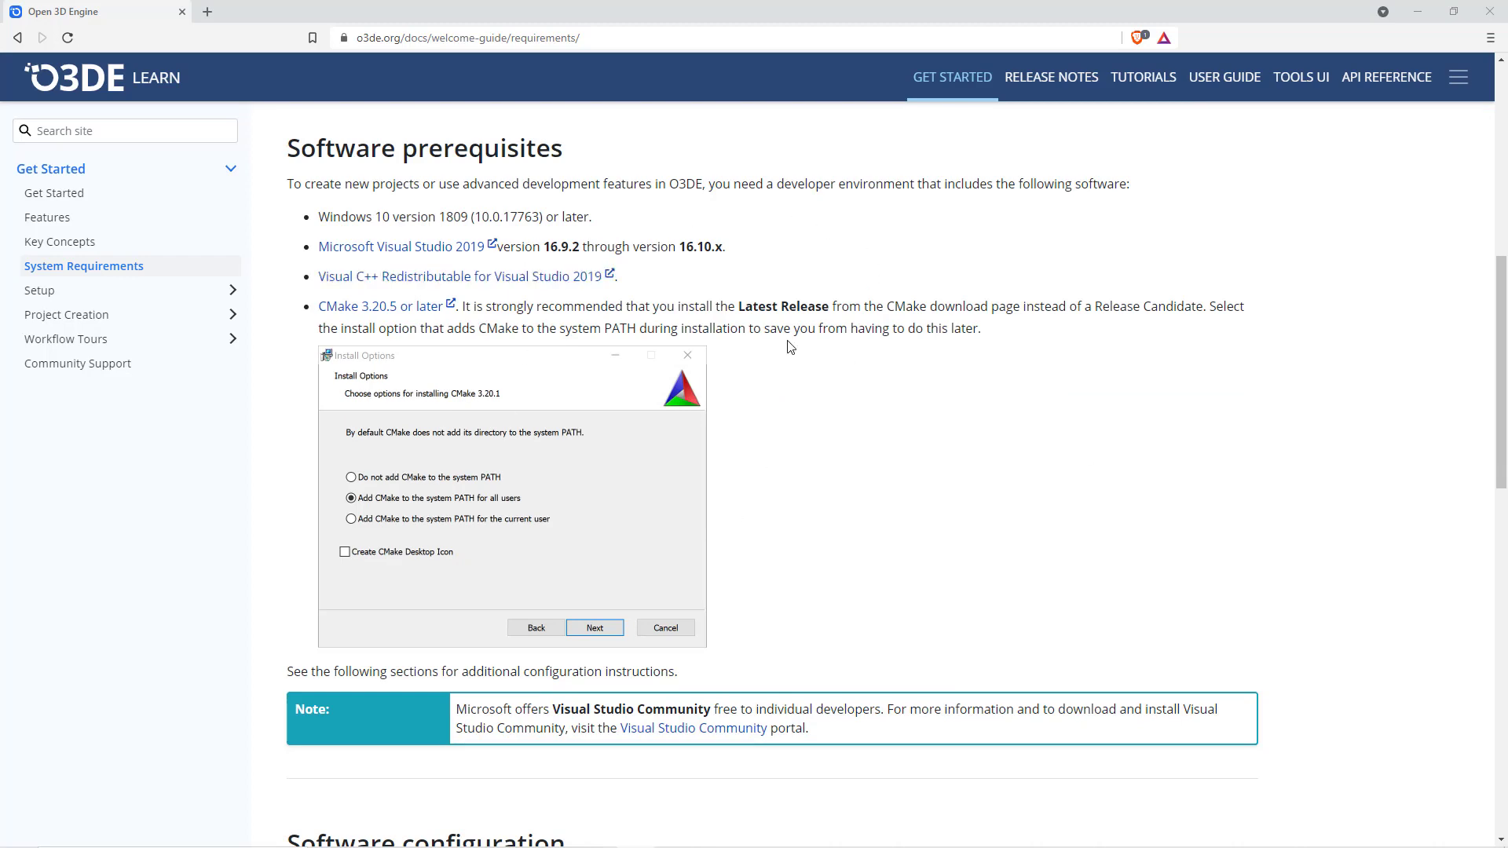
{"action": "scroll", "coordinate": [1044, 414], "scroll_direction": "down", "scroll_amount": 4}
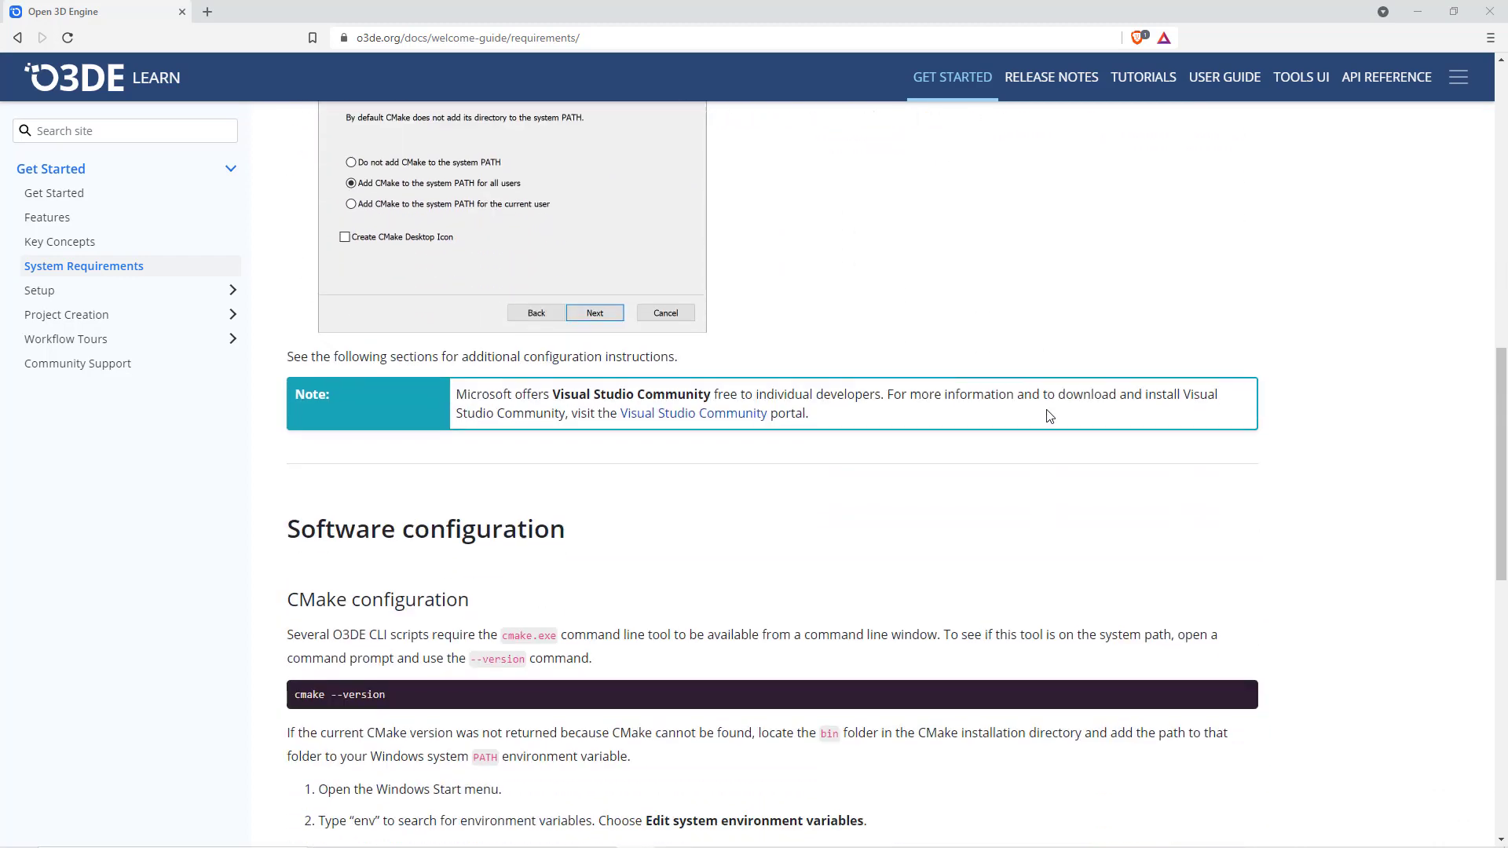
{"action": "scroll", "coordinate": [1051, 416], "scroll_direction": "down", "scroll_amount": 4}
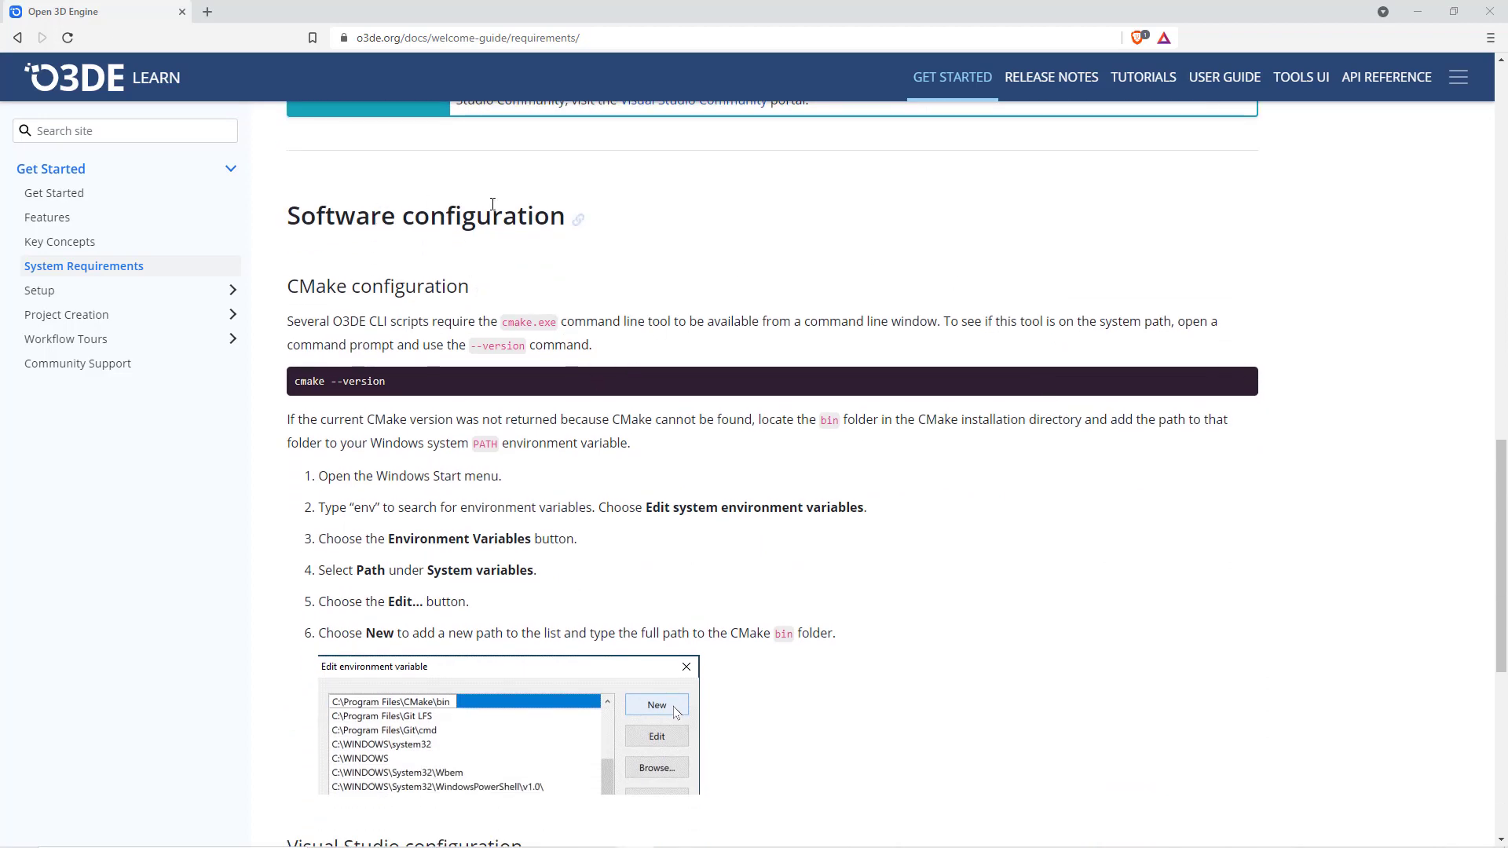
{"action": "scroll", "coordinate": [498, 213], "scroll_direction": "down", "scroll_amount": 2}
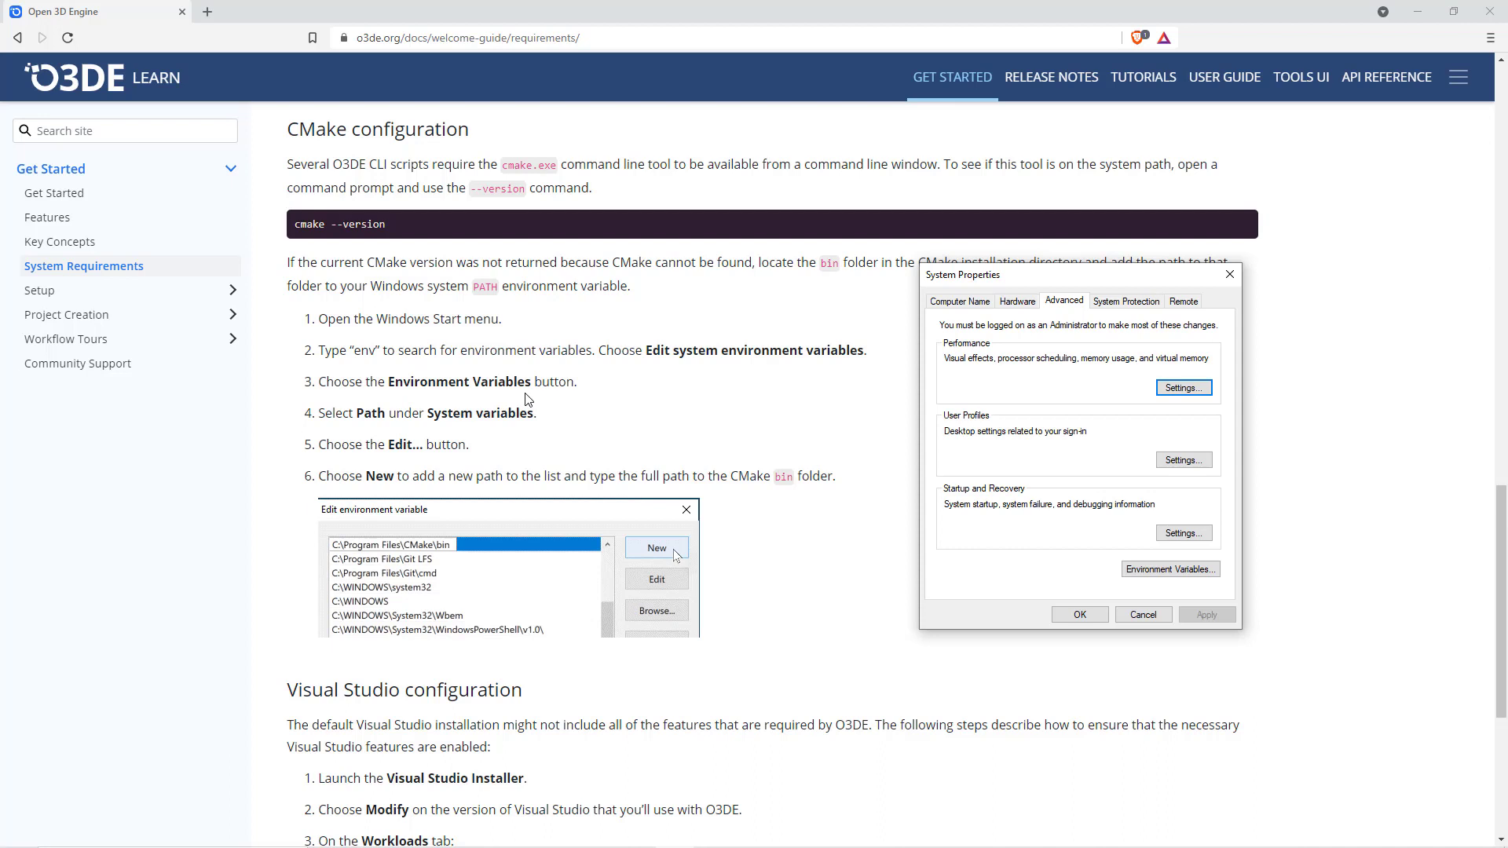
{"action": "left_click", "coordinate": [1199, 573]}
{"action": "left_click_drag", "start_coordinate": [697, 203], "coordinate": [945, 225]}
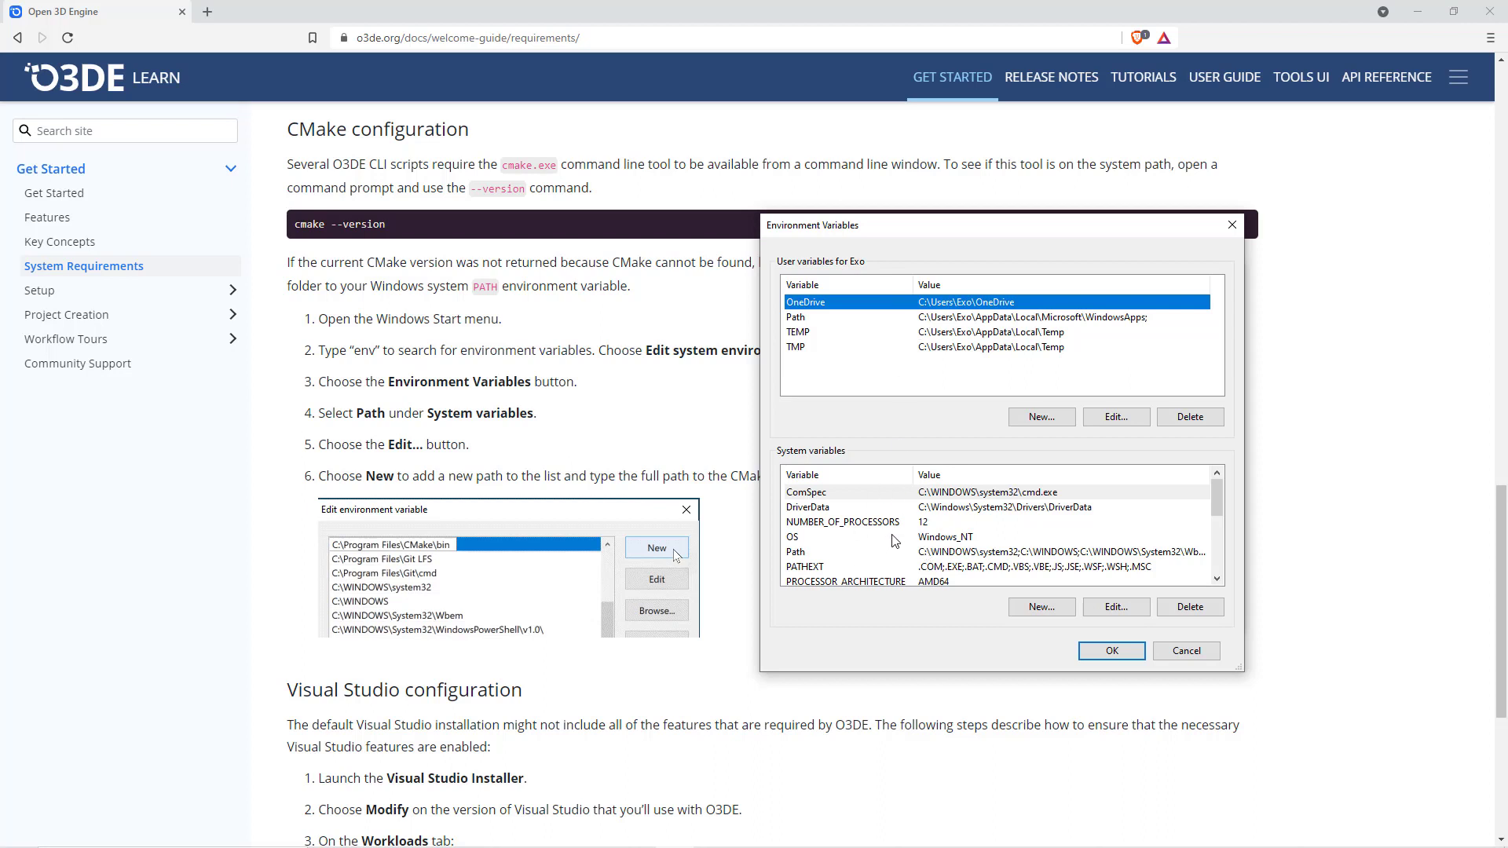
- Check the system Path variable for the C:\Program Files\CMake\bin entry and close the system settings dialogs
{"action": "left_click", "coordinate": [831, 553]}
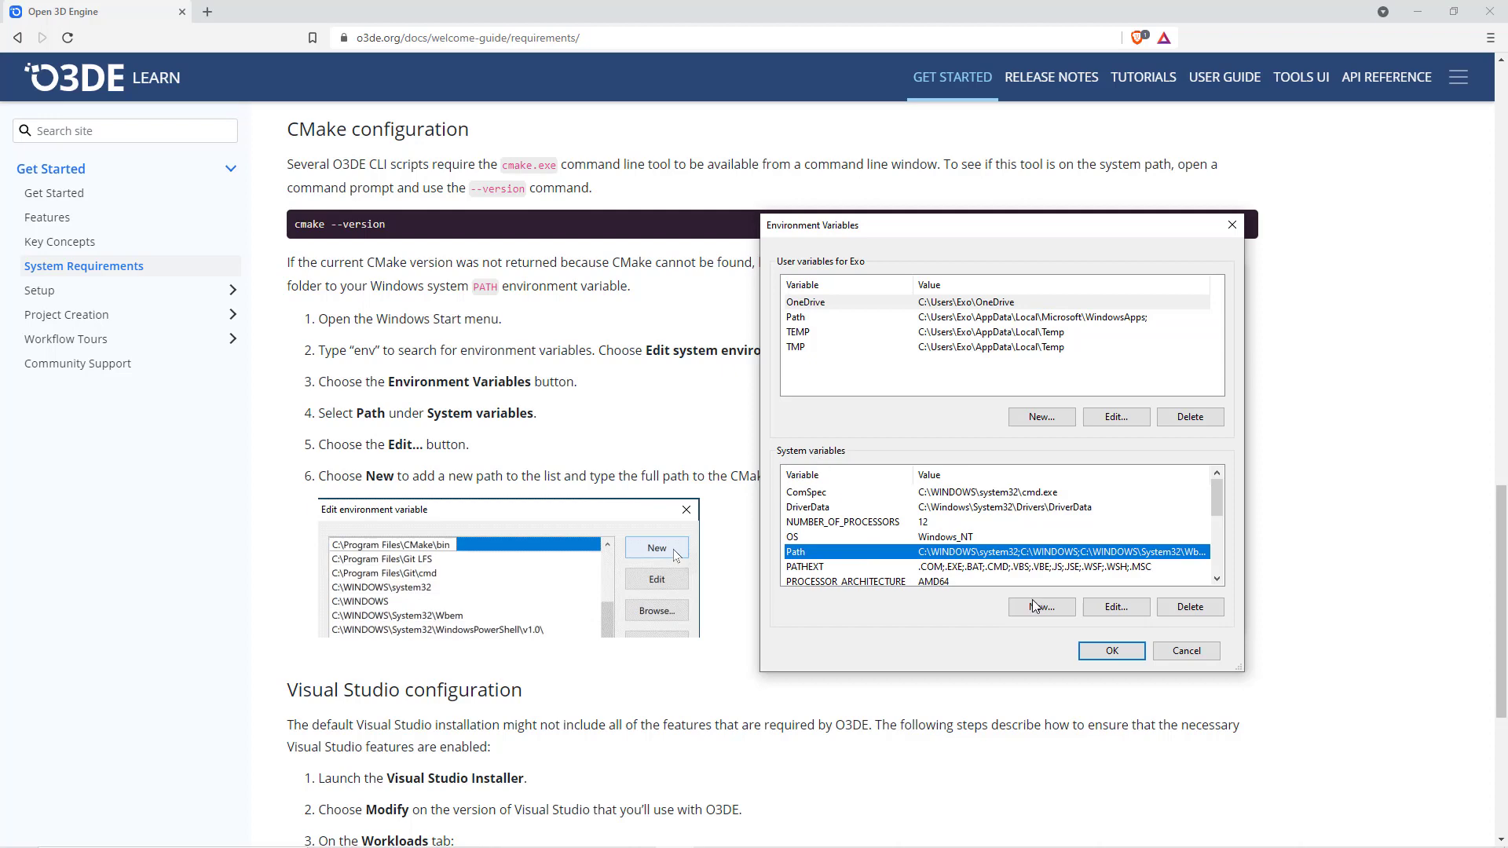
{"action": "left_click", "coordinate": [1118, 612]}
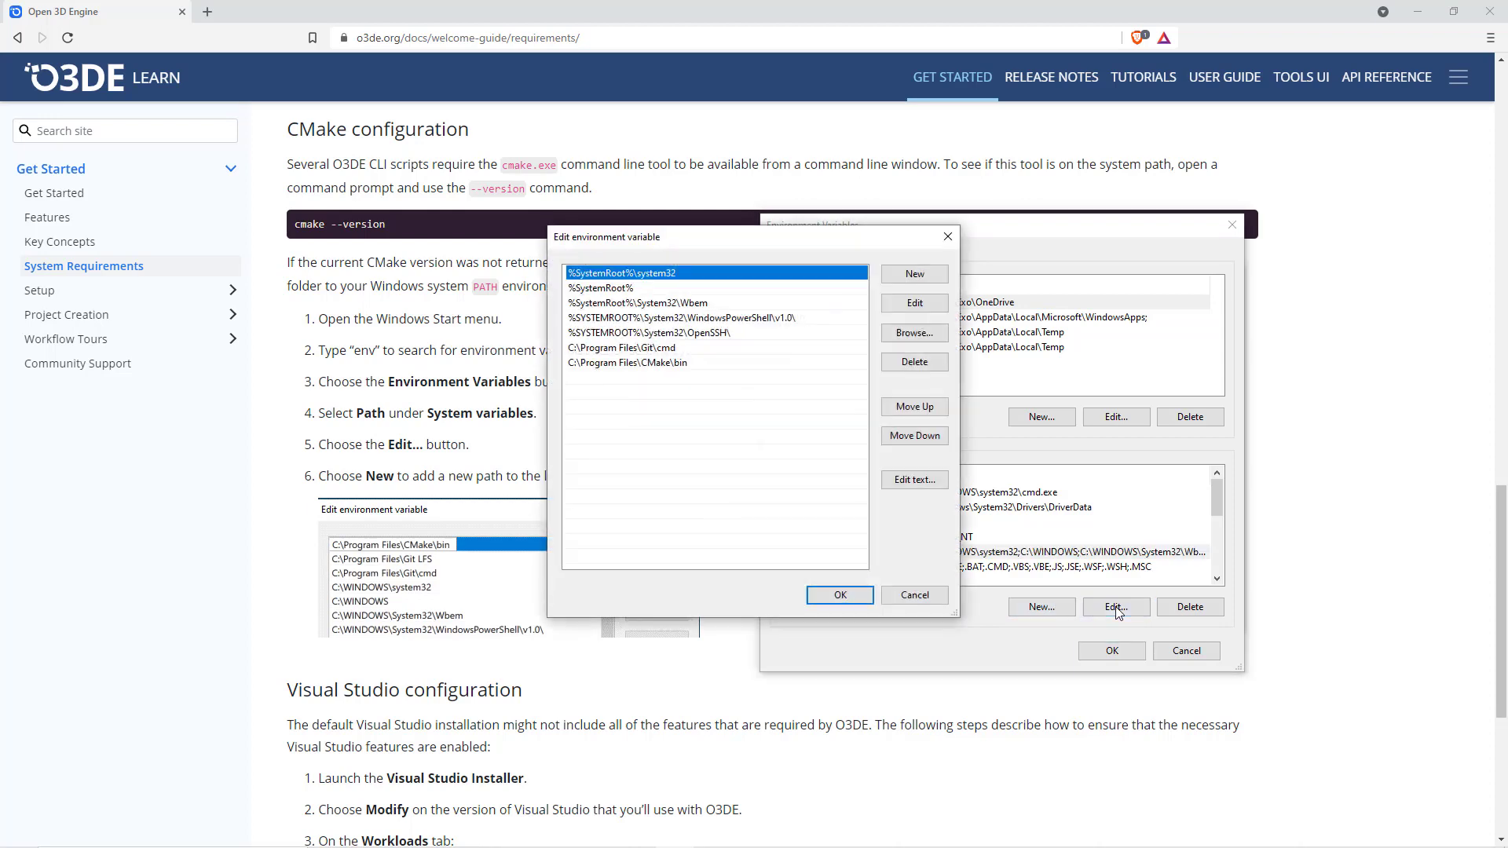
{"action": "left_click_drag", "start_coordinate": [782, 245], "coordinate": [1012, 246]}
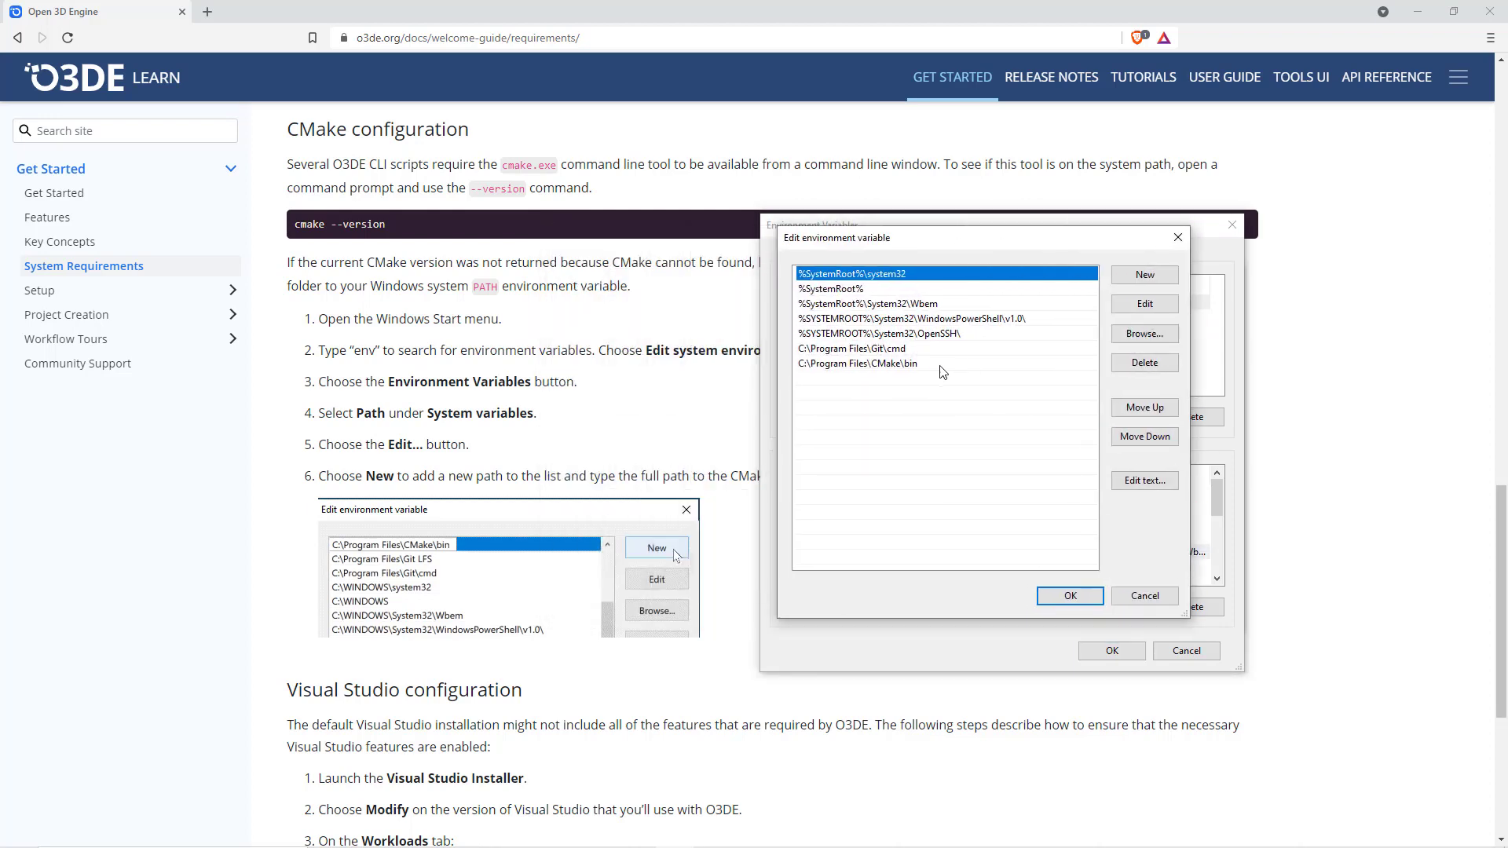
{"action": "left_click", "coordinate": [946, 365]}
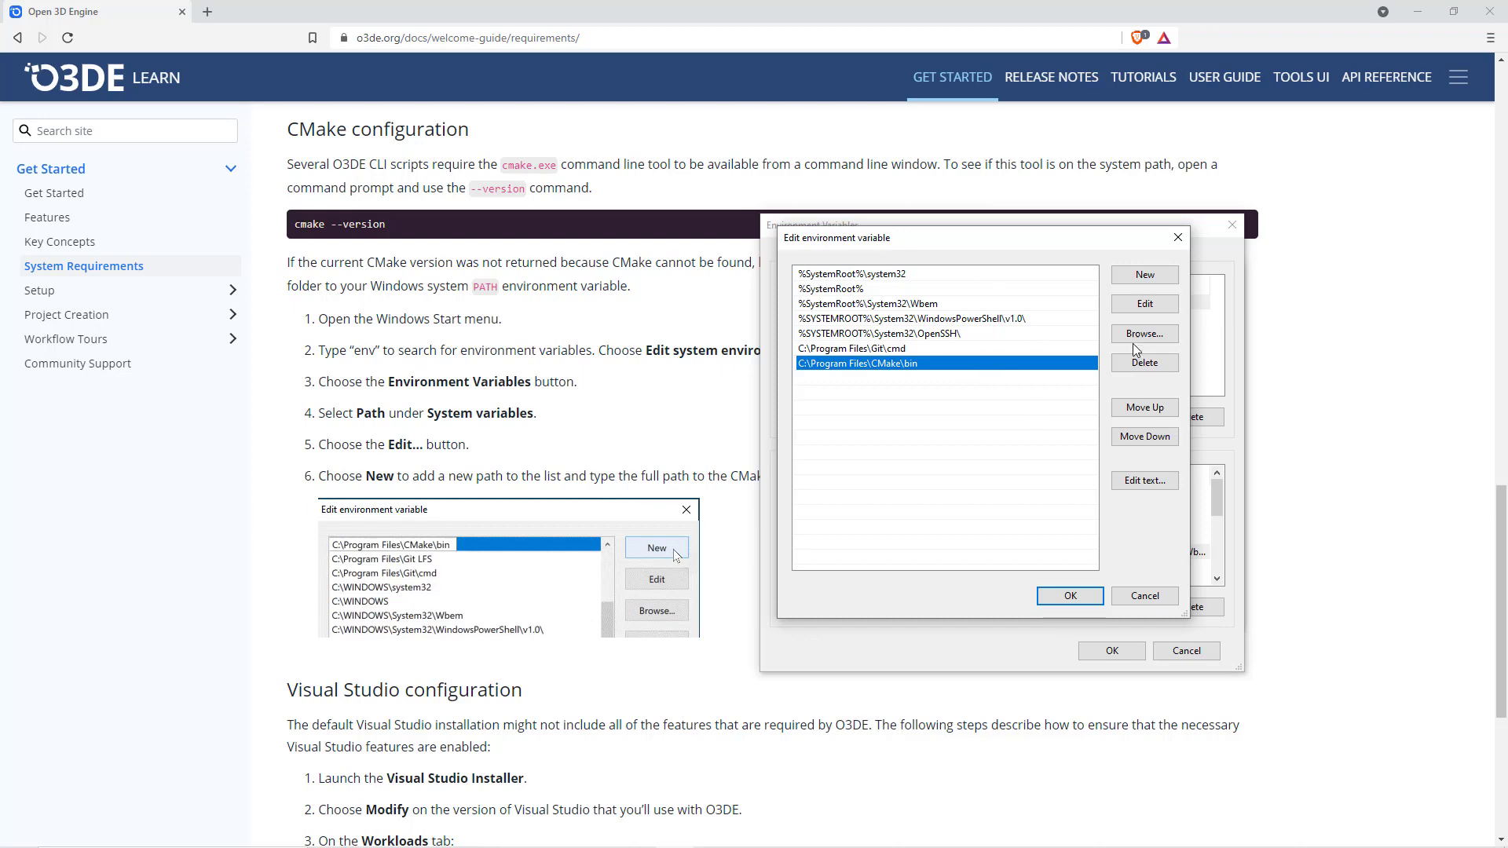
{"action": "left_click", "coordinate": [1070, 595]}
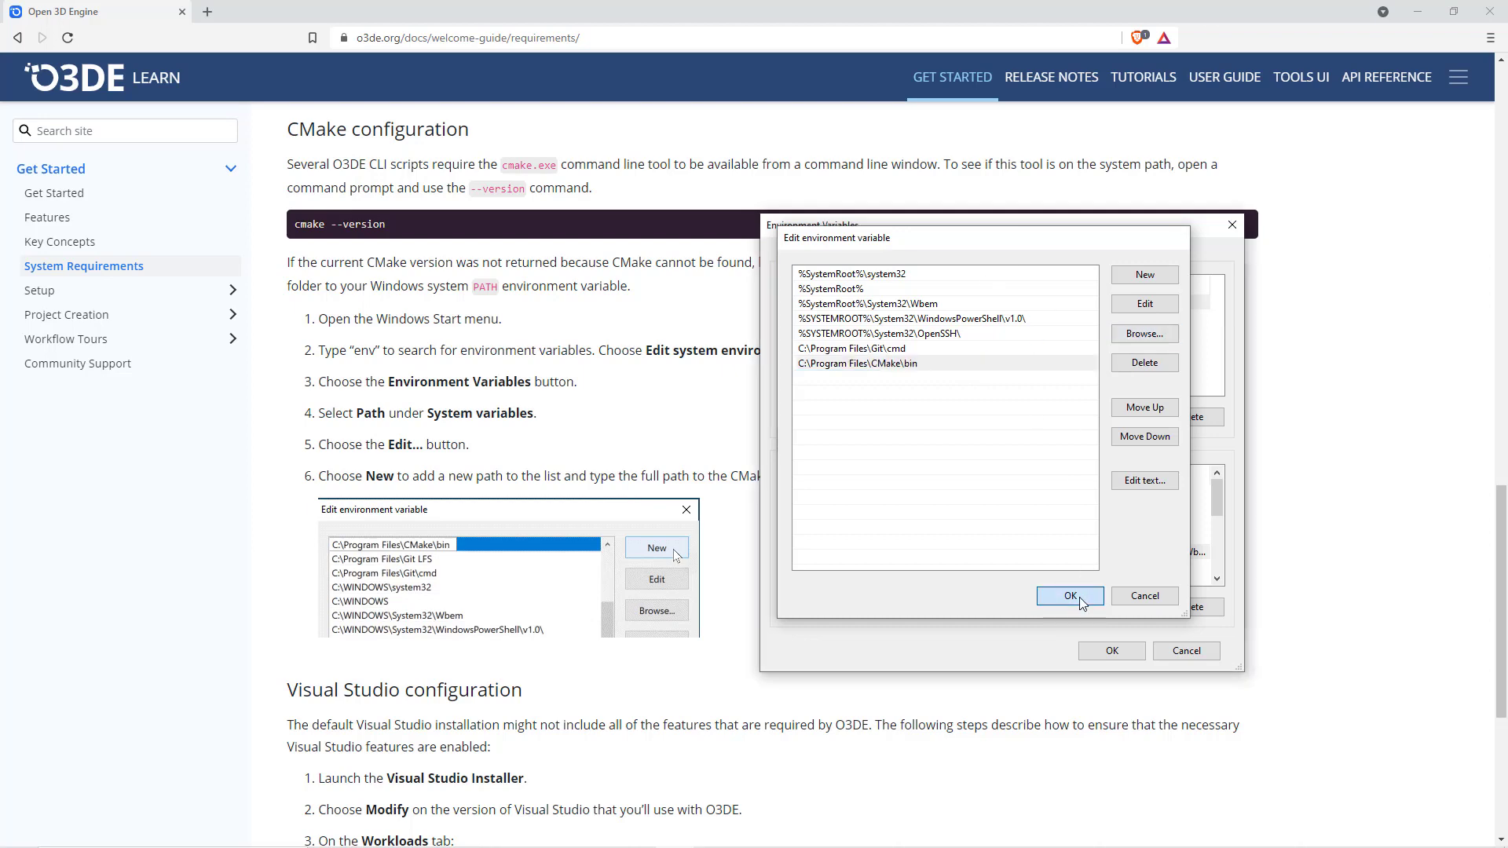
{"action": "left_click", "coordinate": [1131, 652]}
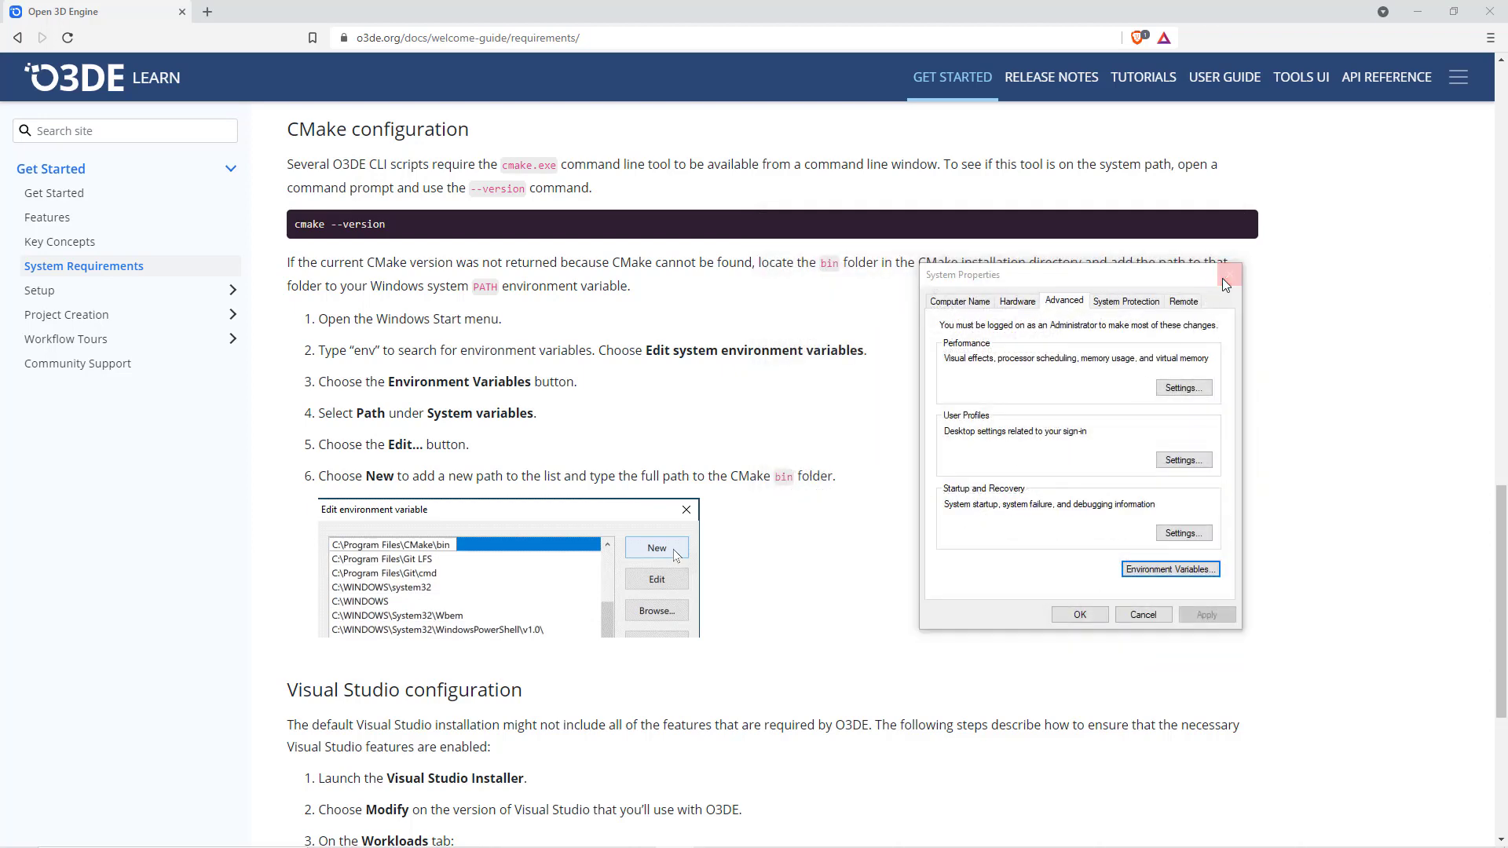
{"action": "left_click", "coordinate": [1223, 278]}
- Expand the Setup section of the O3DE Get Started documentation
{"action": "scroll", "coordinate": [707, 314], "scroll_direction": "down", "scroll_amount": 1}
{"action": "left_click", "coordinate": [33, 288]}
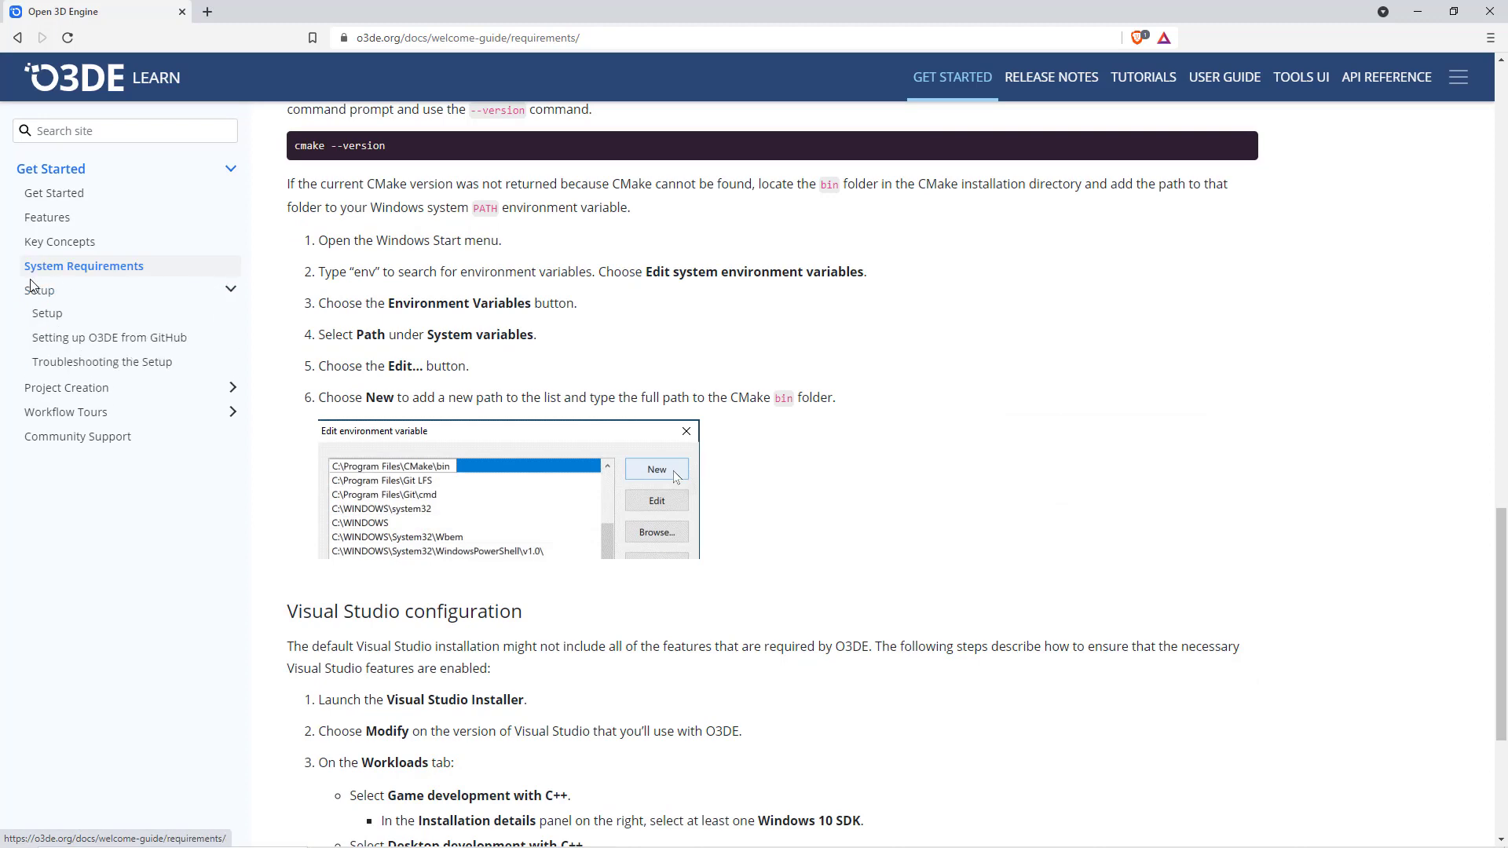